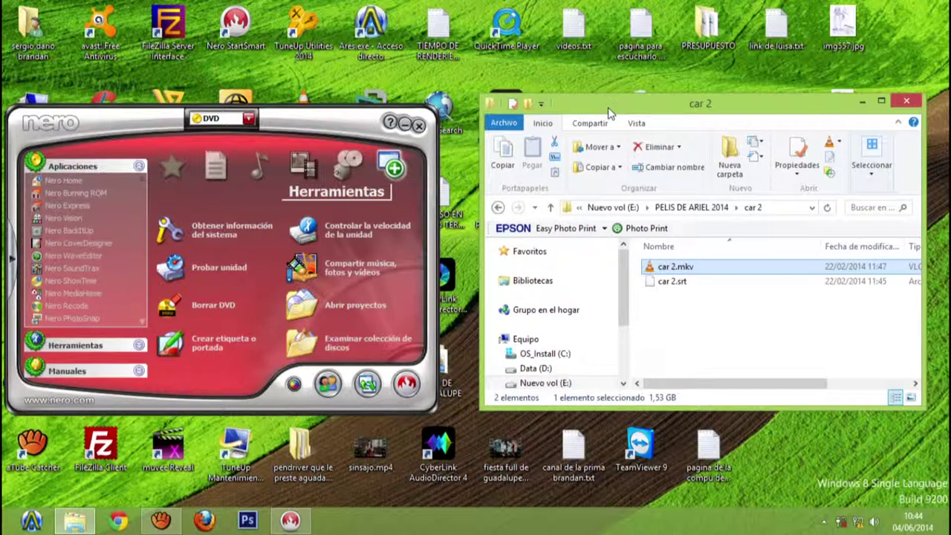
# Open the properties of car 2.mkv and examine its file size
pyautogui.rightClick(669, 272)
pyautogui.click(718, 501)
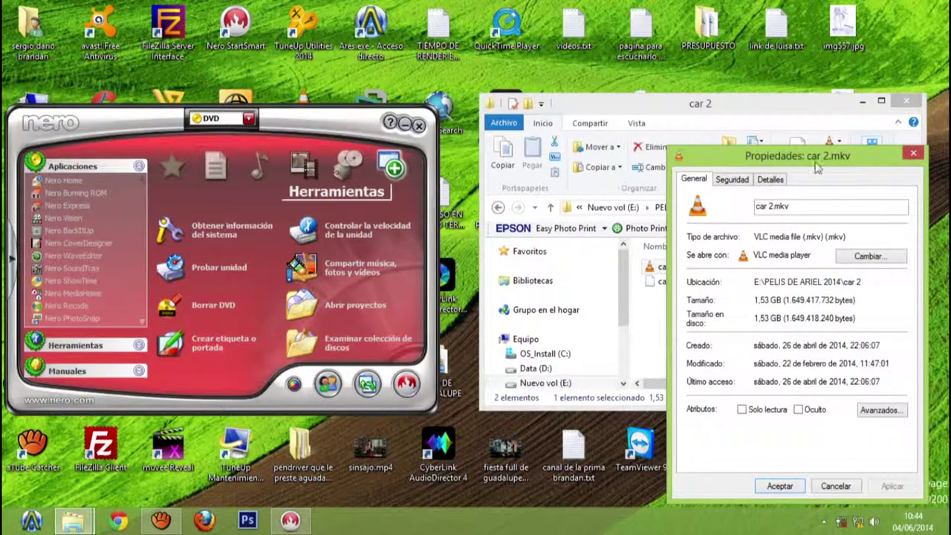
pyautogui.moveTo(816, 165); pyautogui.dragTo(758, 109)
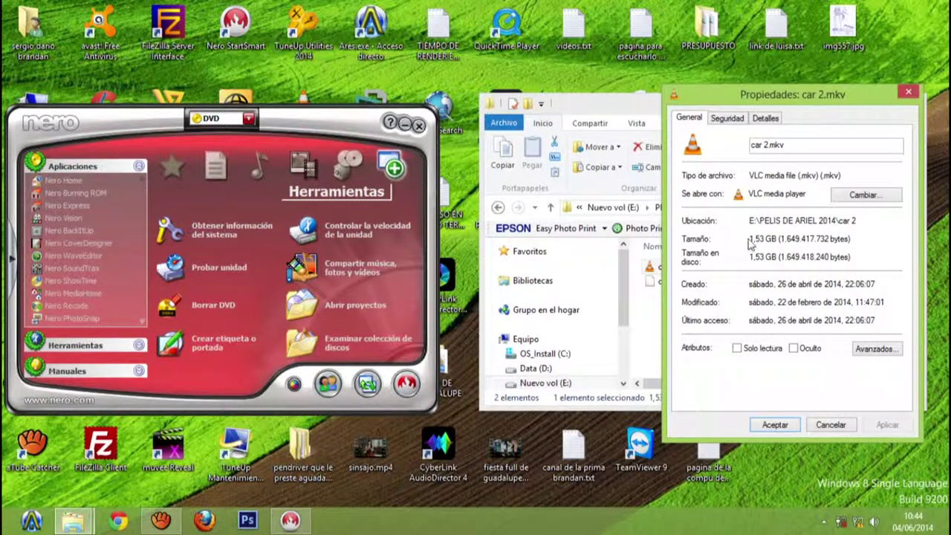
pyautogui.moveTo(749, 238); pyautogui.dragTo(873, 238)
pyautogui.click(873, 238)
# Launch Nero Express from Nero StartSmart and create a data DVD (DVD de datos) project
pyautogui.click(290, 521)
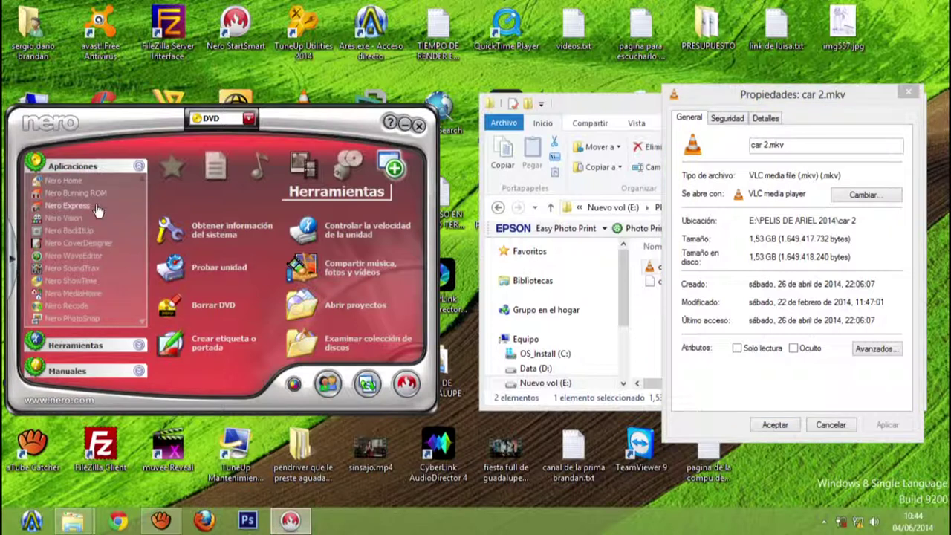
pyautogui.click(74, 208)
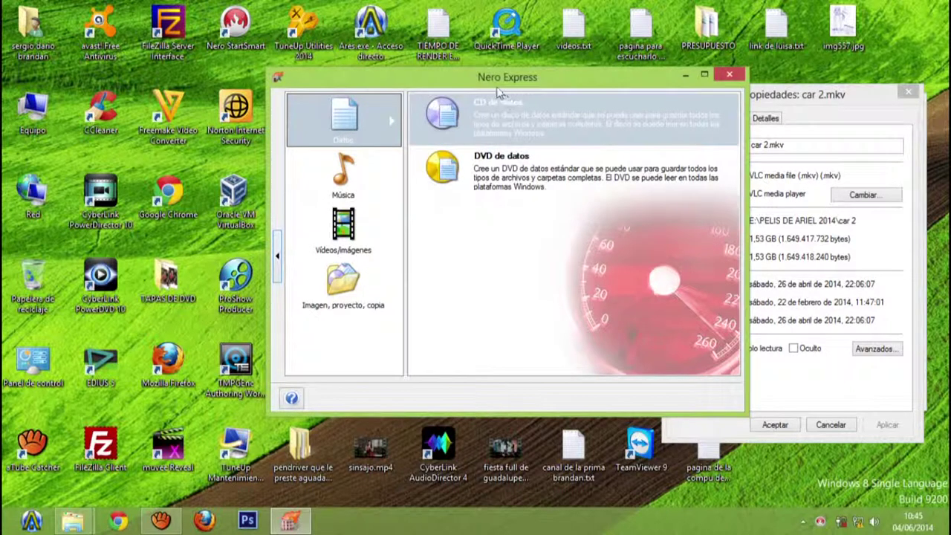
pyautogui.moveTo(403, 82); pyautogui.dragTo(296, 77)
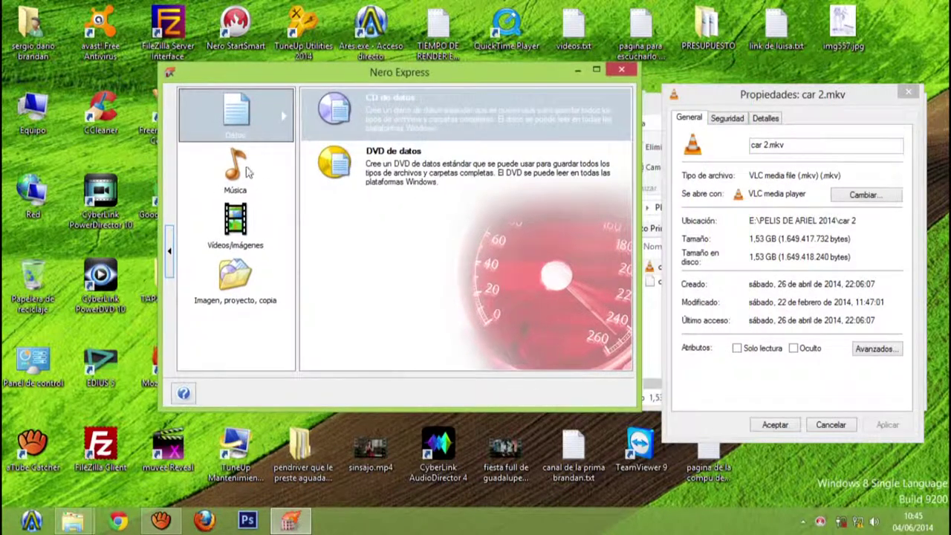
pyautogui.click(364, 165)
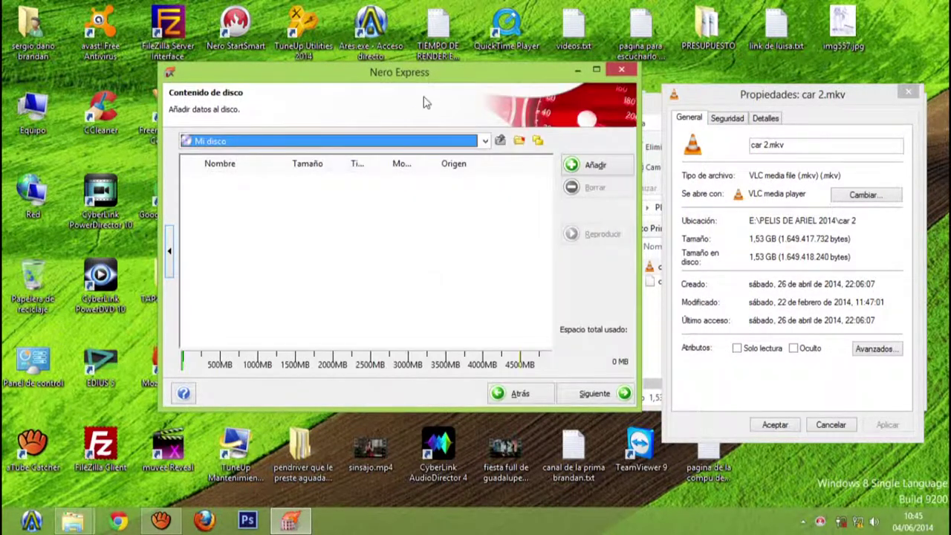
pyautogui.moveTo(428, 74); pyautogui.dragTo(294, 83)
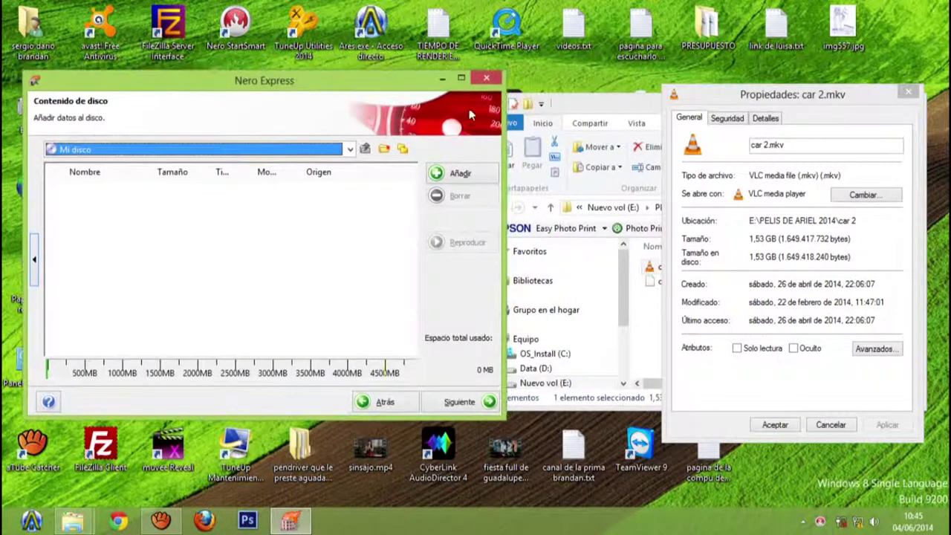
# Add car 2.mkv from the car 2 folder to the disc contents
pyautogui.click(616, 106)
pyautogui.moveTo(622, 107); pyautogui.dragTo(667, 91)
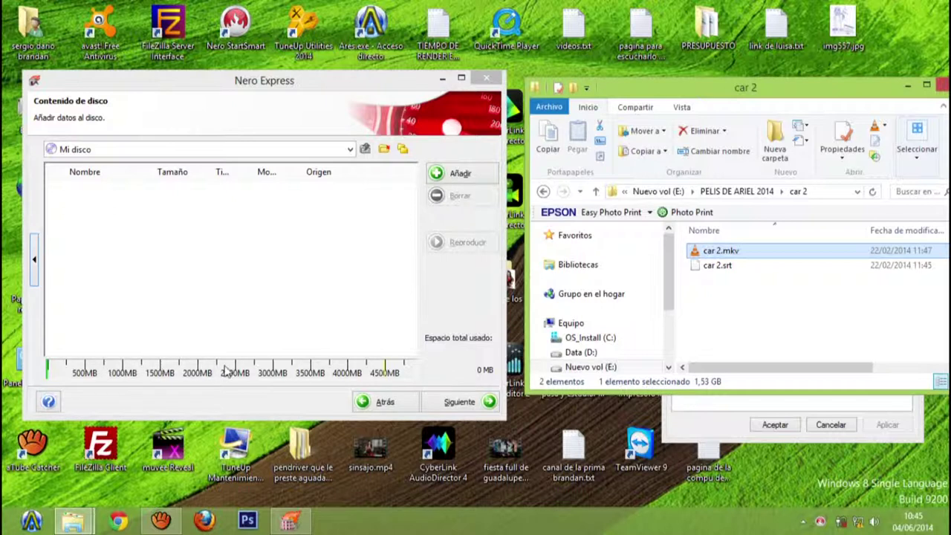
pyautogui.moveTo(713, 257); pyautogui.dragTo(301, 271)
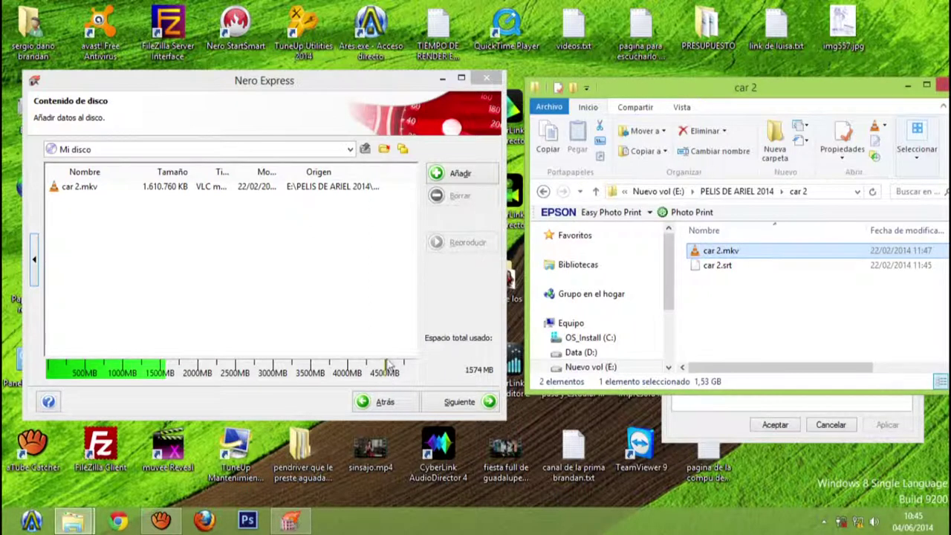
# Add EMPIR-STAT3MK18 (1).mkv from the EMPIR-STAT3MK18 folder to the disc contents
pyautogui.moveTo(628, 95); pyautogui.dragTo(476, 46)
pyautogui.click(391, 144)
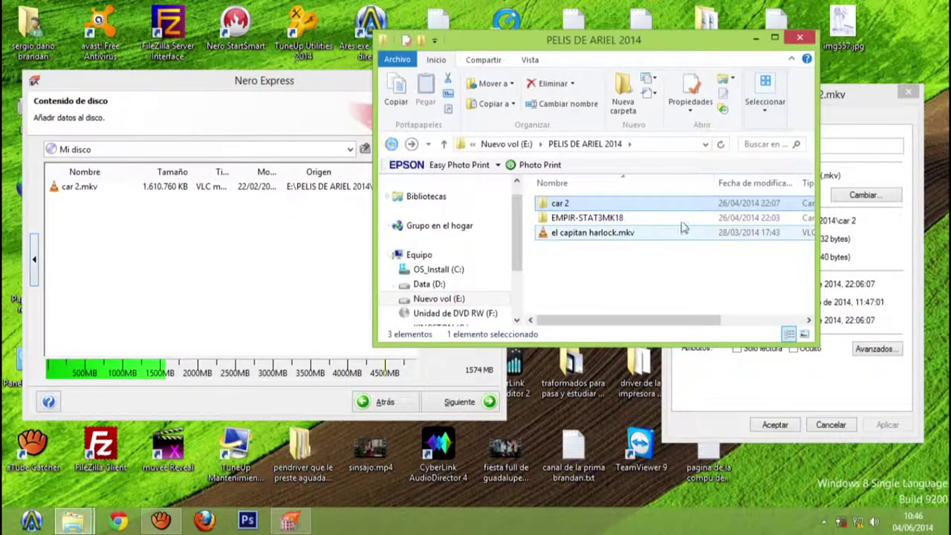
pyautogui.doubleClick(609, 217)
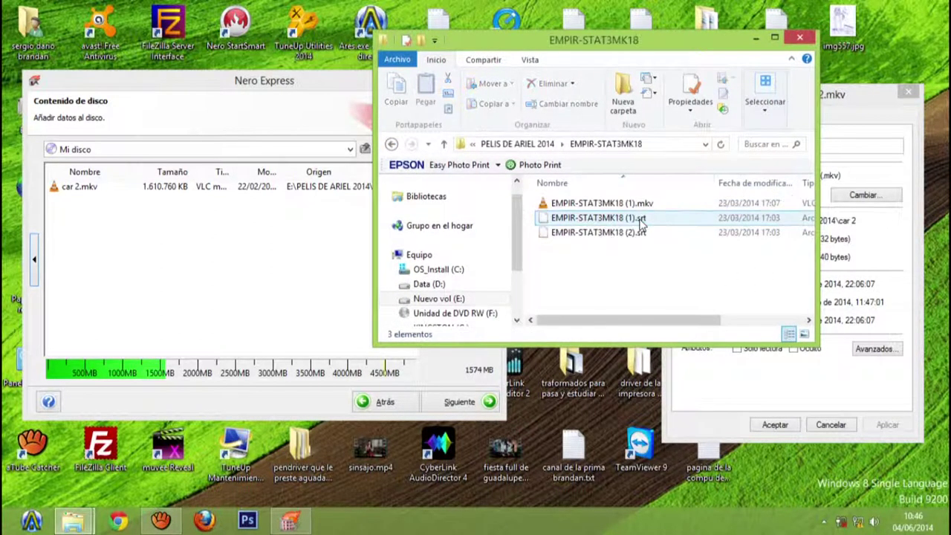
pyautogui.click(609, 205)
pyautogui.moveTo(574, 212); pyautogui.dragTo(239, 260)
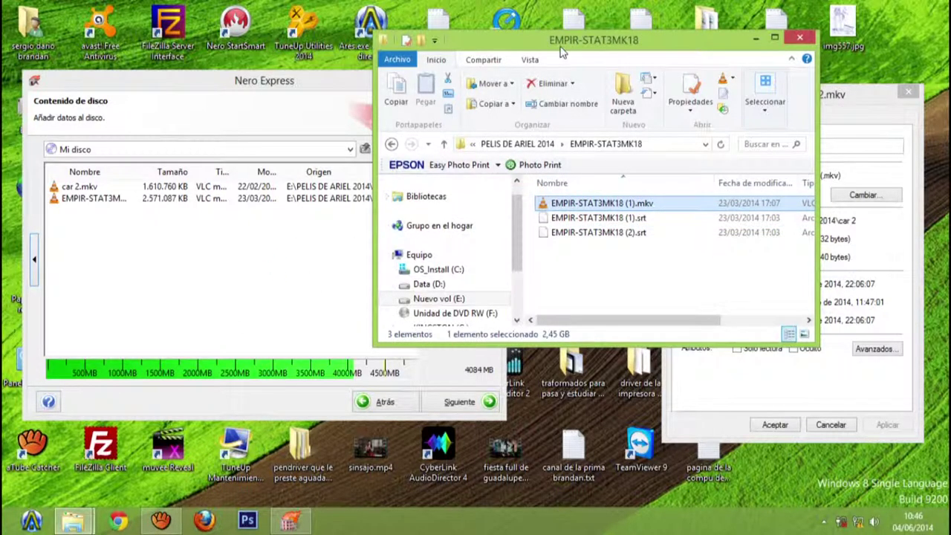
pyautogui.moveTo(558, 44); pyautogui.dragTo(661, 30)
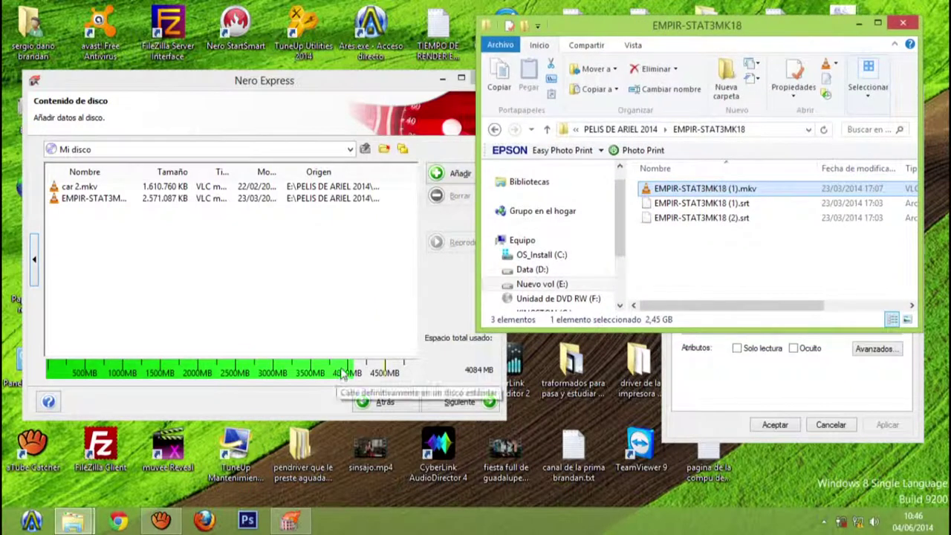
# Add el capitan harlock.mkv from the PELIS DE ARIEL 2014 folder to the disc contents and widen the Nombre column
pyautogui.moveTo(663, 32); pyautogui.dragTo(498, 35)
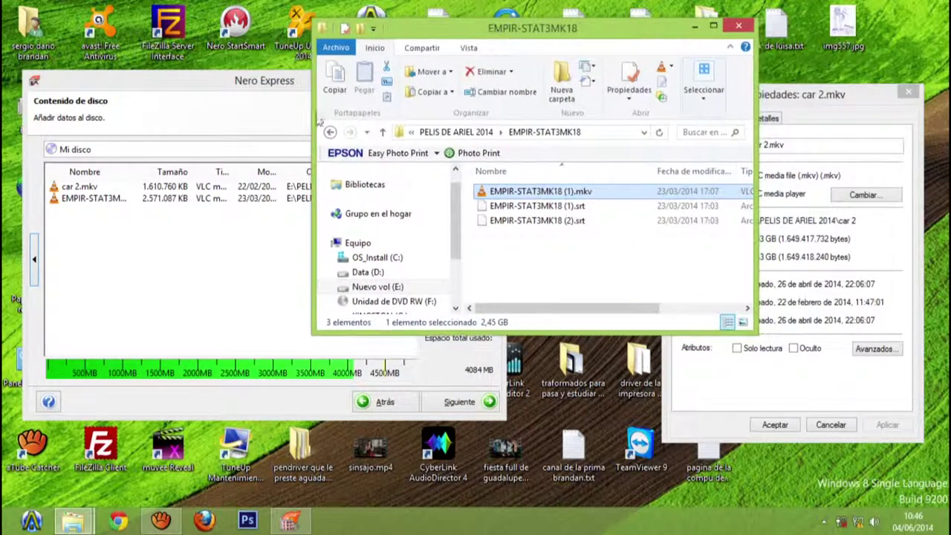
pyautogui.click(330, 131)
pyautogui.moveTo(511, 222); pyautogui.dragTo(237, 273)
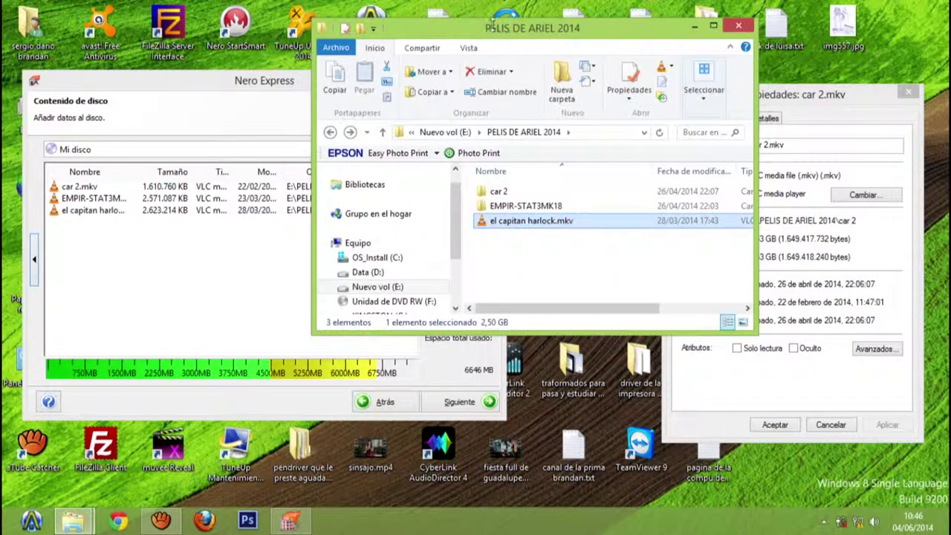
pyautogui.moveTo(503, 22); pyautogui.dragTo(672, 26)
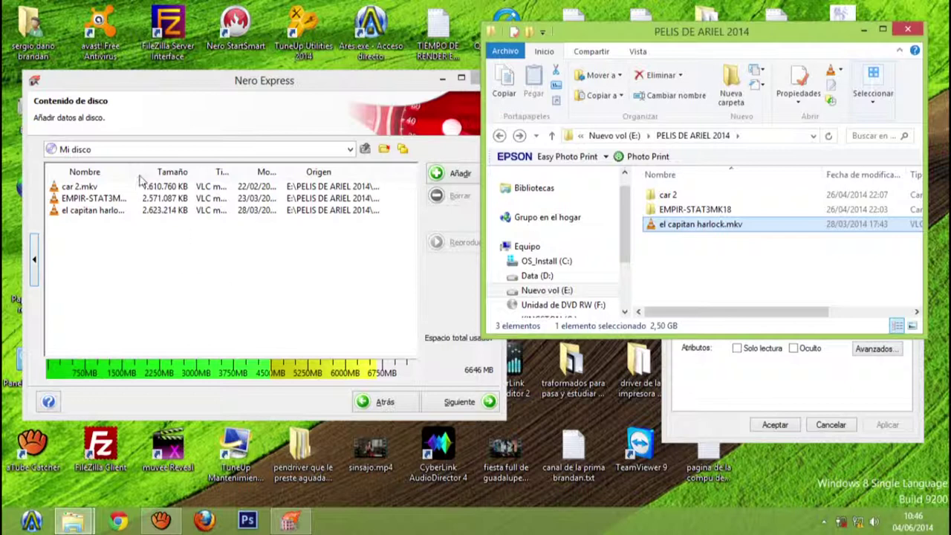
pyautogui.moveTo(141, 172); pyautogui.dragTo(194, 169)
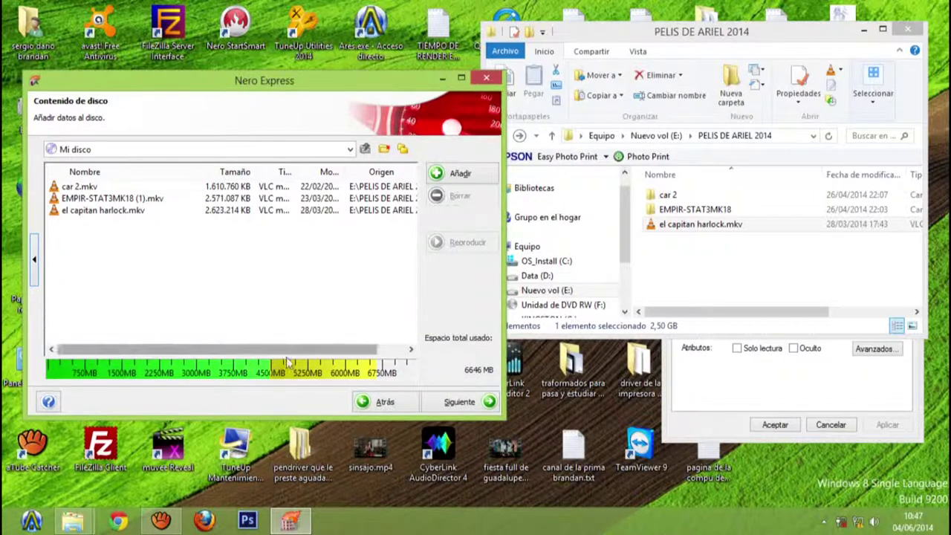
# Remove el capitan harlock.mkv and EMPIR-STAT3MK18 (1).mkv from the disc contents, confirming each removal
pyautogui.click(129, 213)
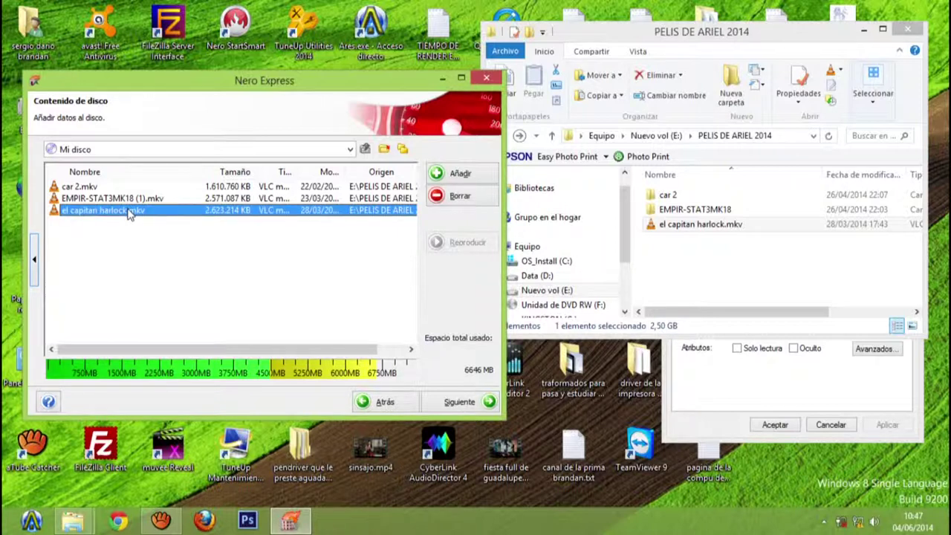
pyautogui.press('Delete')
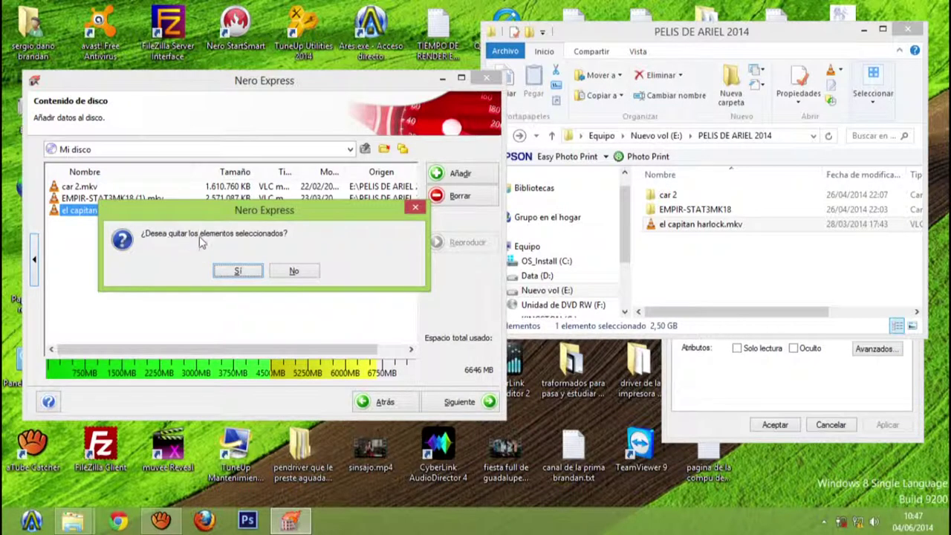
pyautogui.click(235, 273)
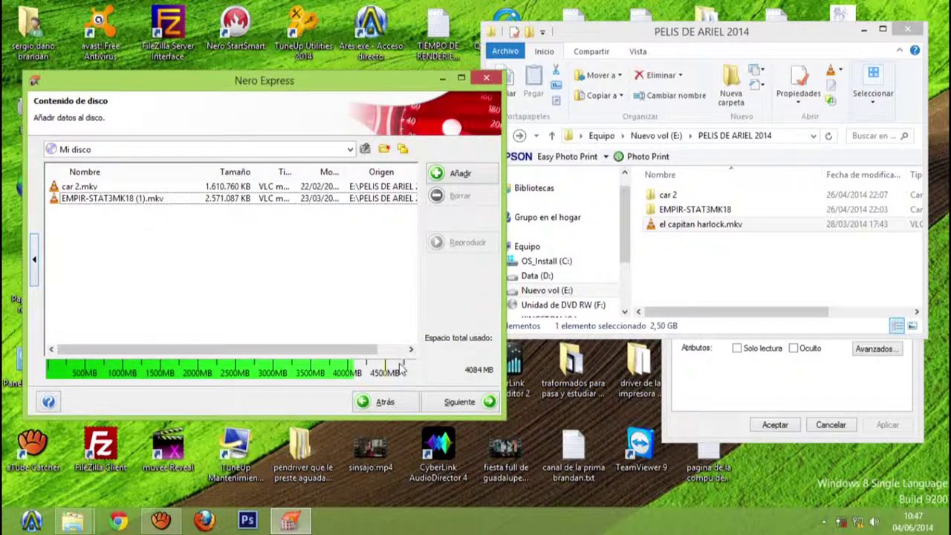
pyautogui.click(138, 190)
pyautogui.click(137, 200)
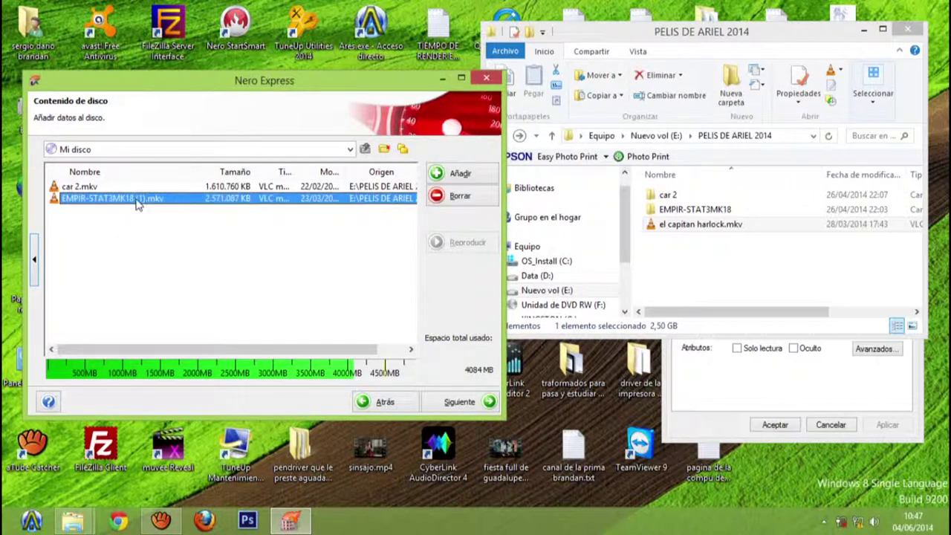
pyautogui.press('Delete')
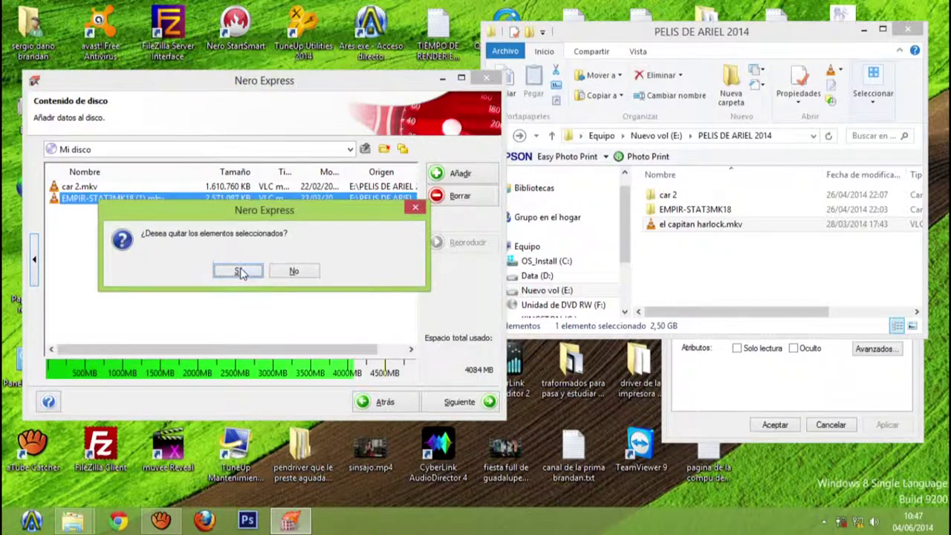
pyautogui.click(239, 272)
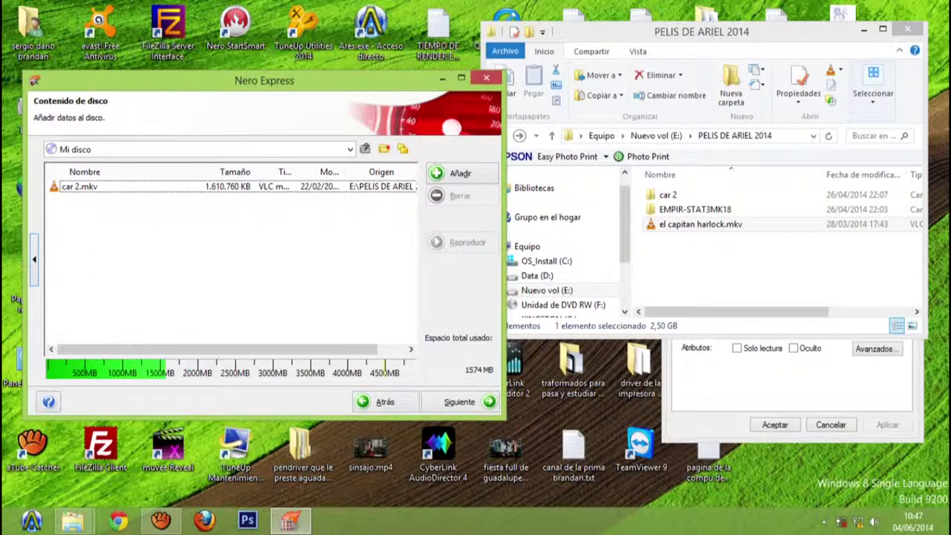
# Close the PELIS DE ARIEL 2014 folder window and proceed to the final recording settings
pyautogui.click(907, 29)
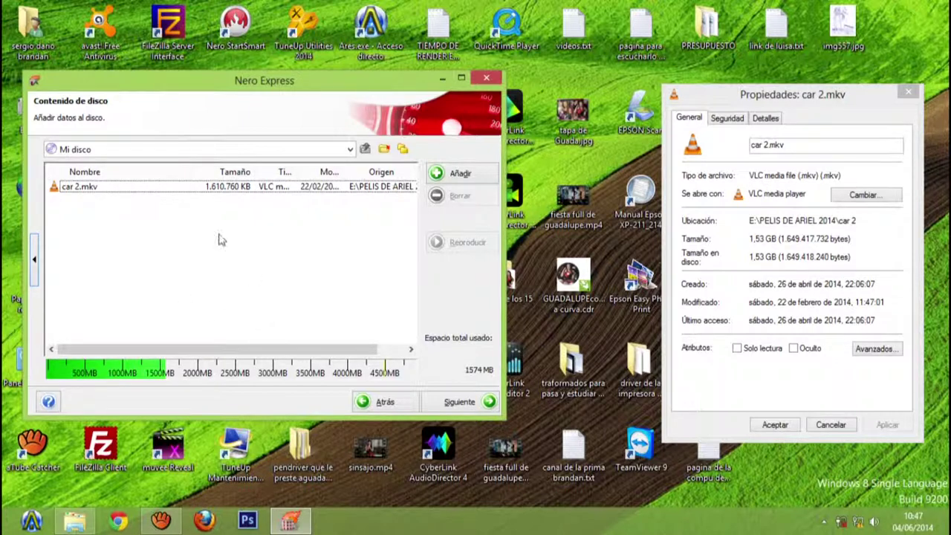
pyautogui.moveTo(231, 86); pyautogui.dragTo(275, 89)
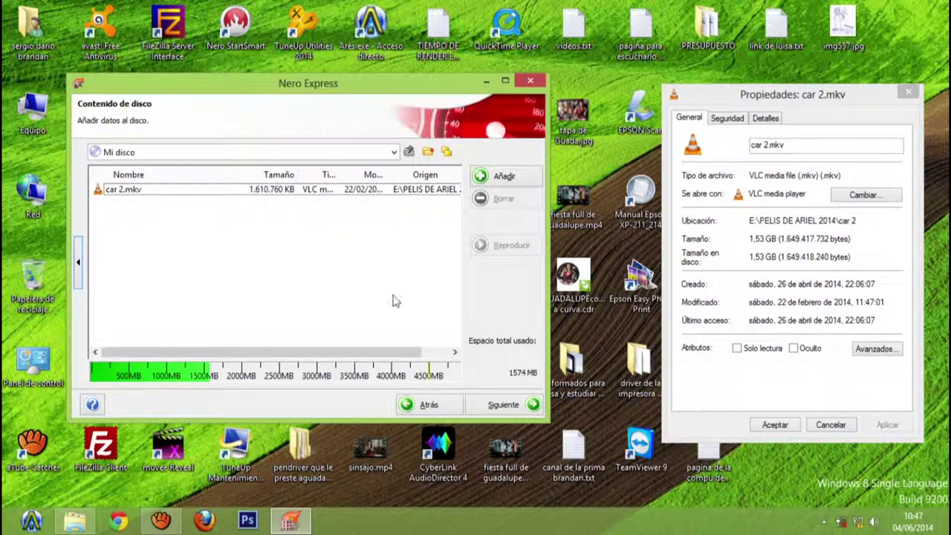
pyautogui.click(509, 411)
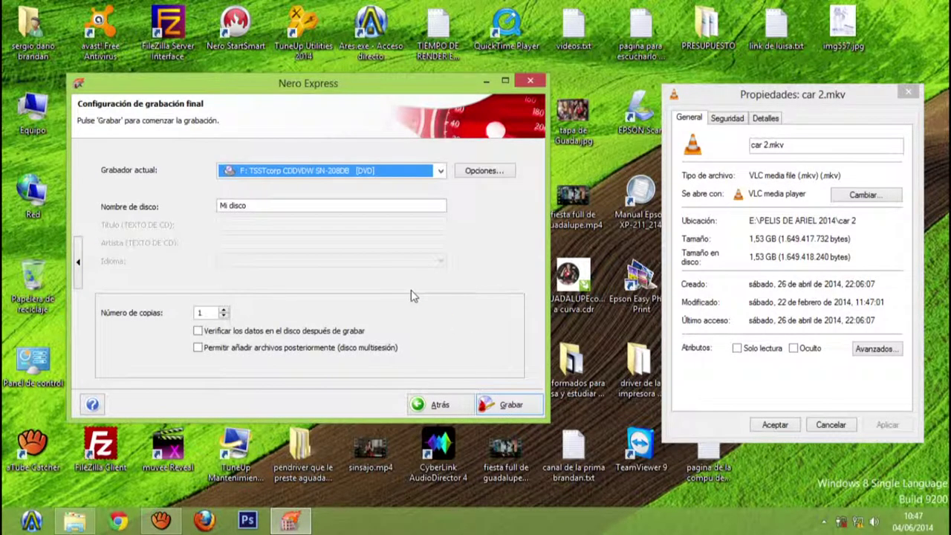
pyautogui.click(449, 405)
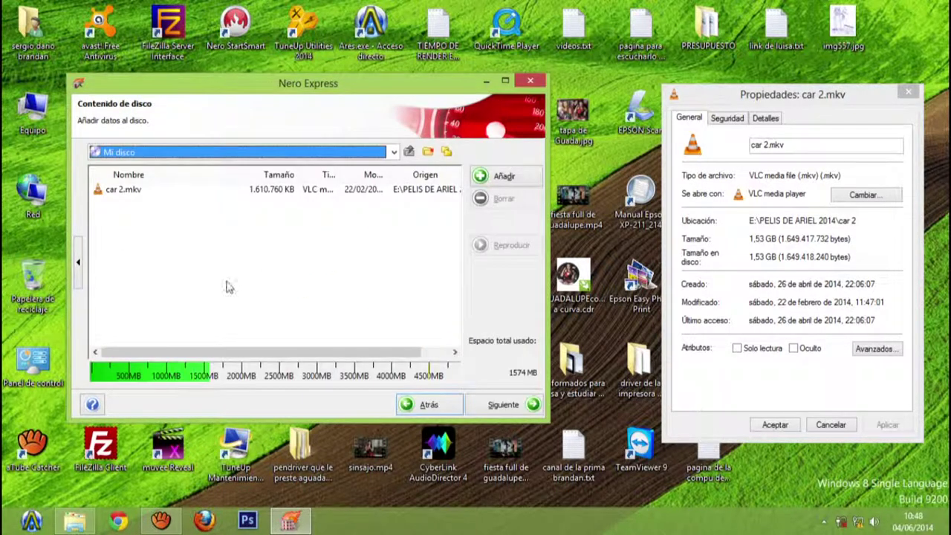
pyautogui.click(504, 405)
pyautogui.moveTo(443, 88); pyautogui.dragTo(508, 73)
# Select F: TSSTcorp CDDVDW SN-208DB [DVD] as the recorder and name the disc Peliculas
pyautogui.click(370, 158)
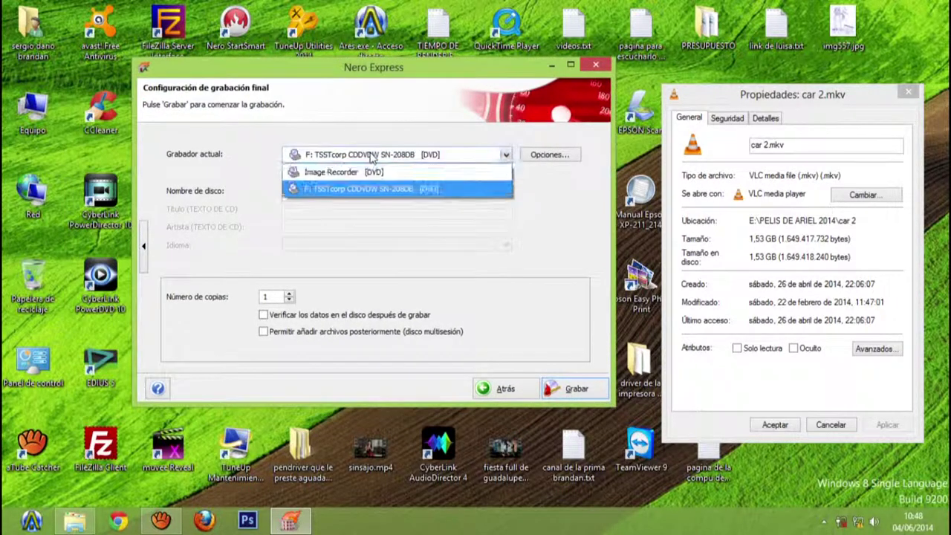
pyautogui.click(355, 189)
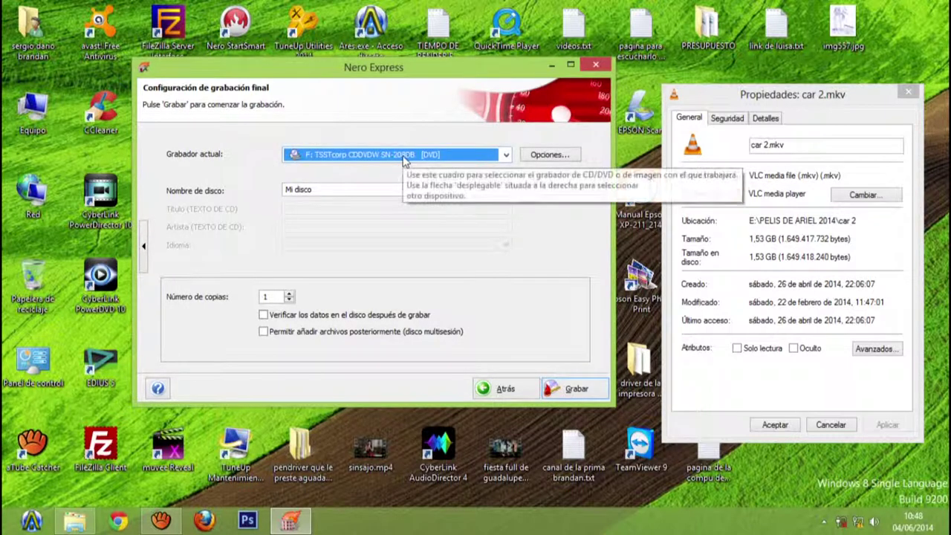
pyautogui.moveTo(329, 189); pyautogui.dragTo(251, 187)
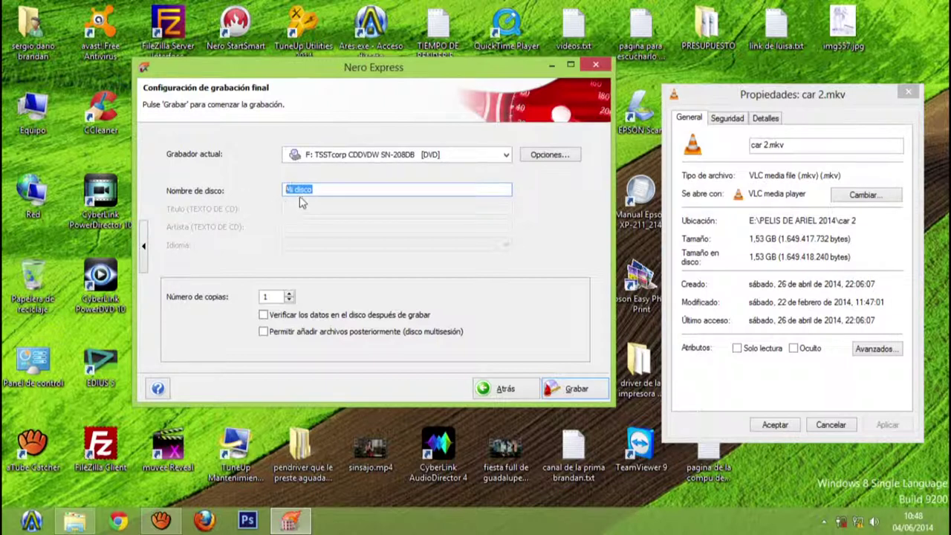
pyautogui.write('Peliculas')
# Set the recording speed to 4x (5.540 KB/s) in the extended burn settings and activate the number of copies value
pyautogui.click(145, 247)
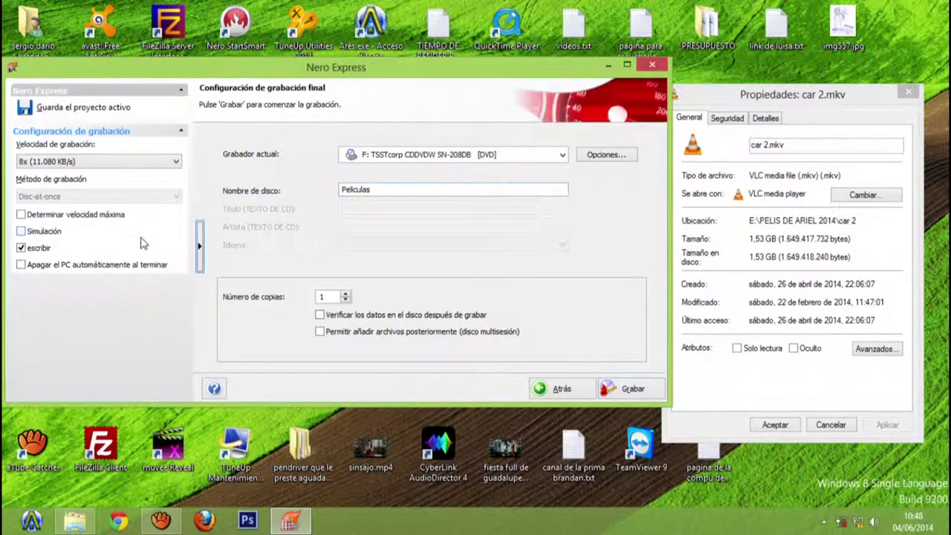
pyautogui.moveTo(293, 75); pyautogui.dragTo(364, 77)
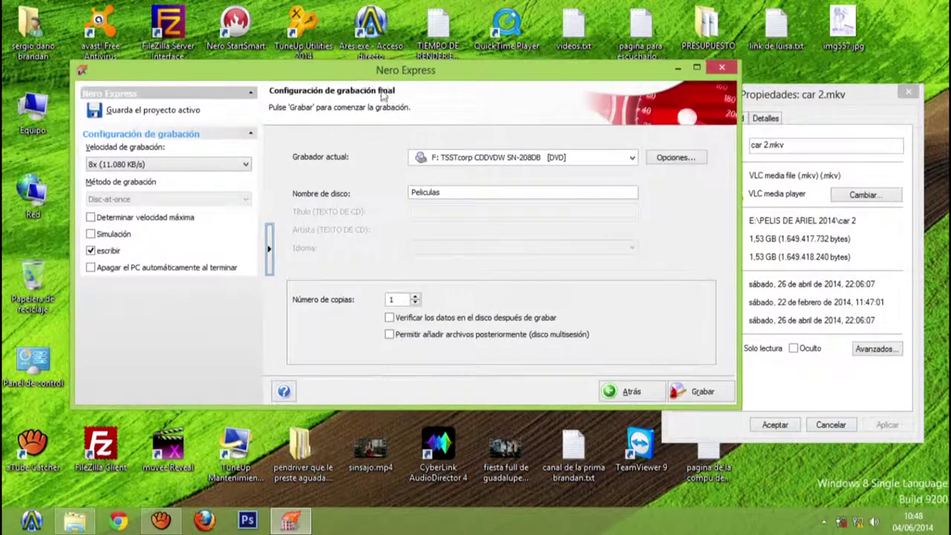
pyautogui.click(234, 169)
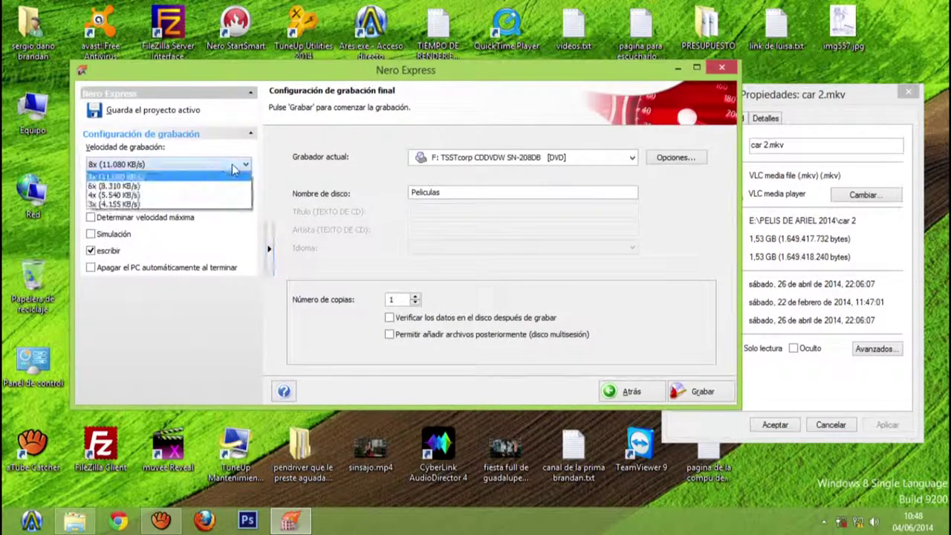
pyautogui.click(145, 195)
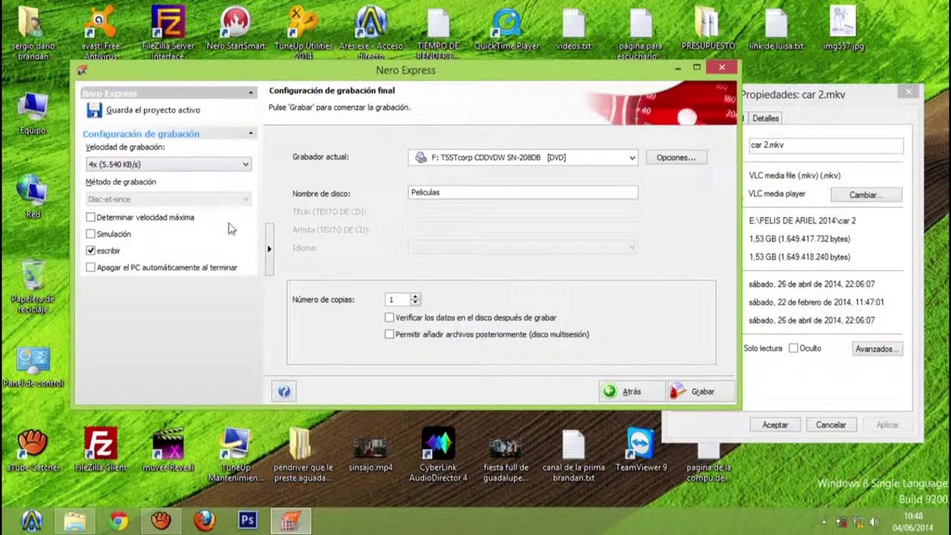
pyautogui.click(270, 253)
pyautogui.click(389, 300)
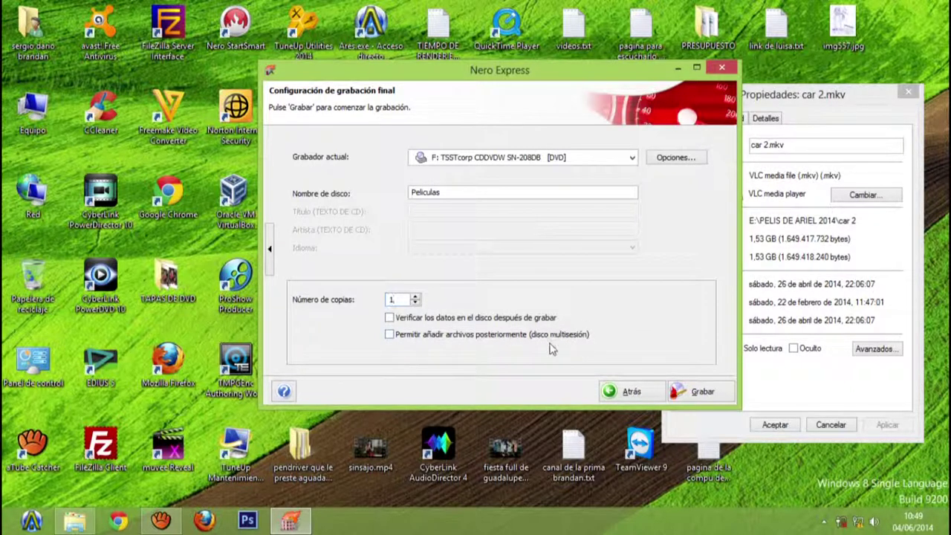
# Enable the option that allows adding files as a multisession disc and start burning the DVD
pyautogui.click(390, 334)
pyautogui.click(705, 392)
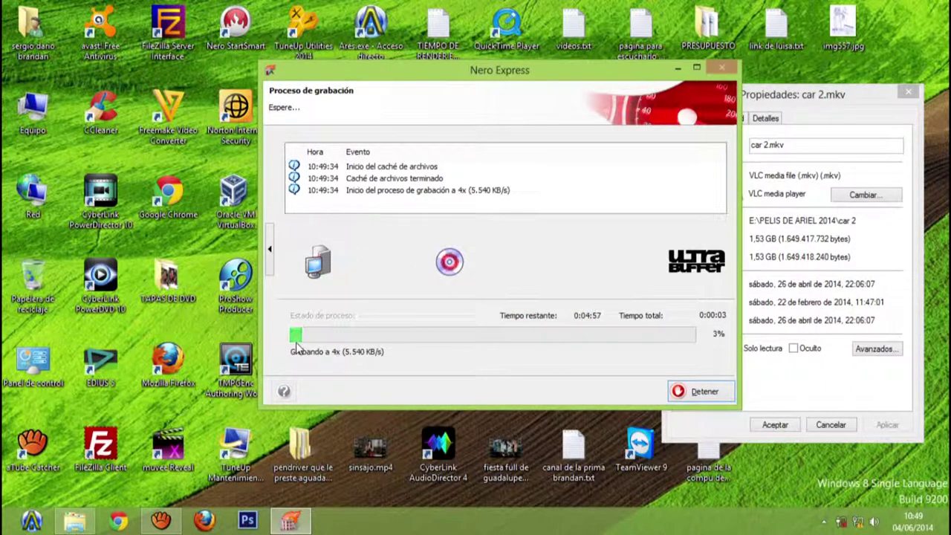
# Close the car 2.mkv properties window and reposition the burning progress window on the desktop
pyautogui.click(910, 92)
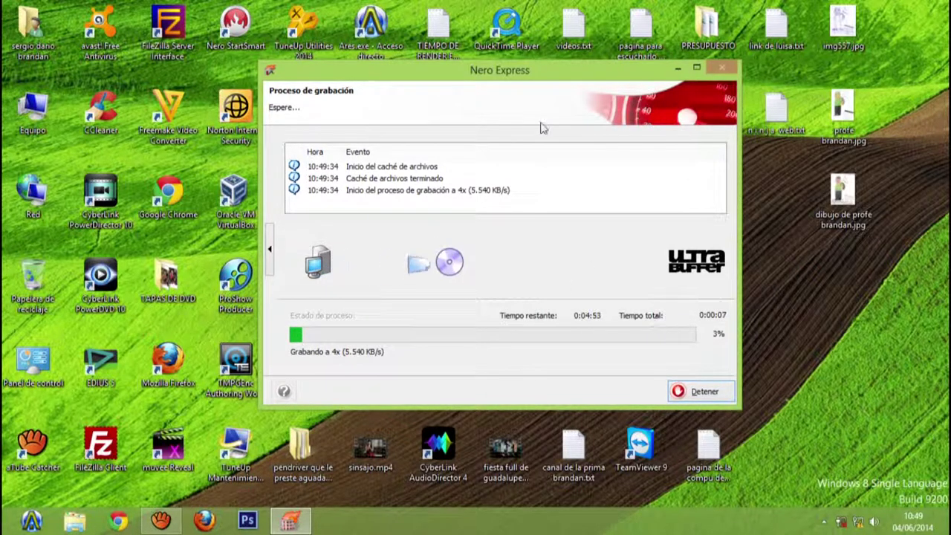
pyautogui.moveTo(545, 78)
pyautogui.mouseDown()
pyautogui.moveTo(671, 86)
pyautogui.moveTo(684, 126)
pyautogui.moveTo(700, 105)
pyautogui.mouseUp()
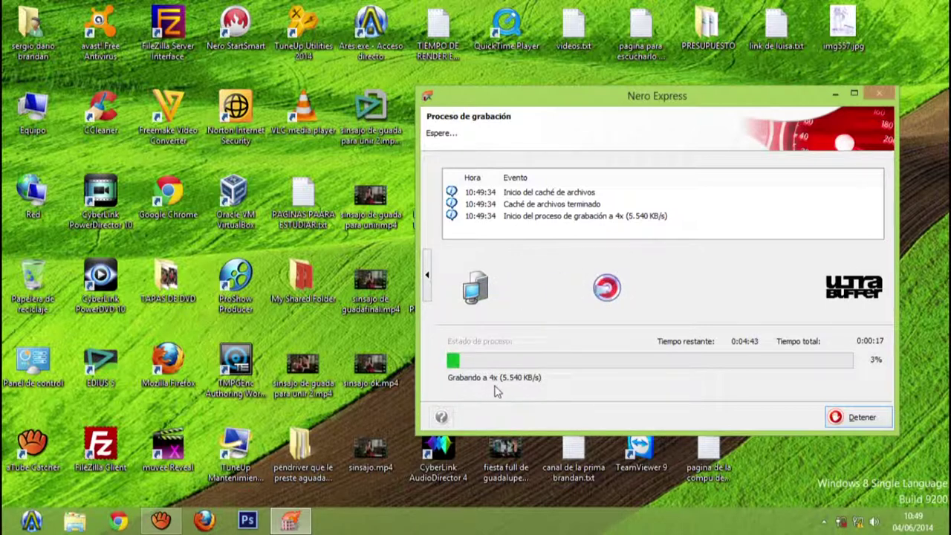
pyautogui.moveTo(679, 103); pyautogui.dragTo(540, 98)
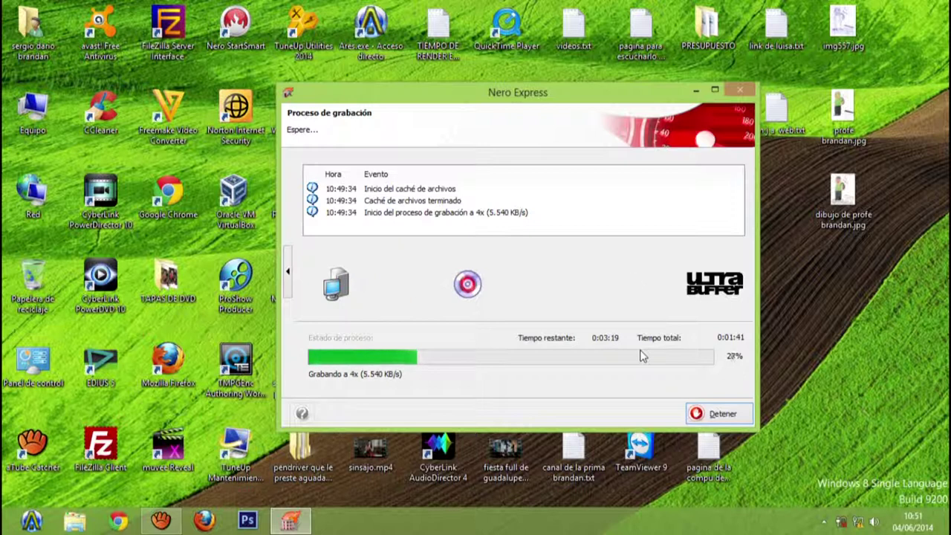
pyautogui.moveTo(614, 96)
pyautogui.mouseDown()
pyautogui.moveTo(948, 54)
pyautogui.moveTo(458, 59)
pyautogui.moveTo(297, 79)
pyautogui.moveTo(475, 103)
pyautogui.moveTo(604, 101)
pyautogui.mouseUp()
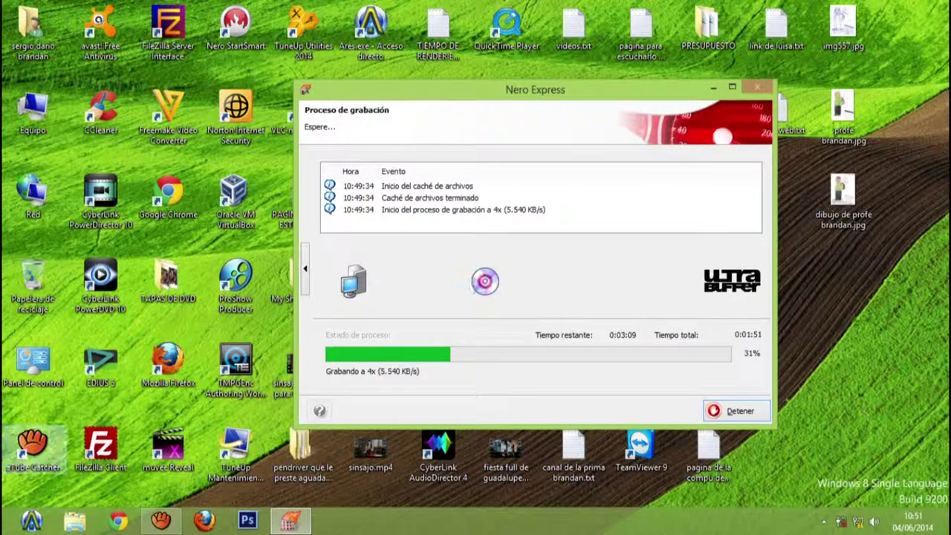
# Open a widened File Explorer window beside the burning process and show the contents of Data (D:)
pyautogui.click(74, 522)
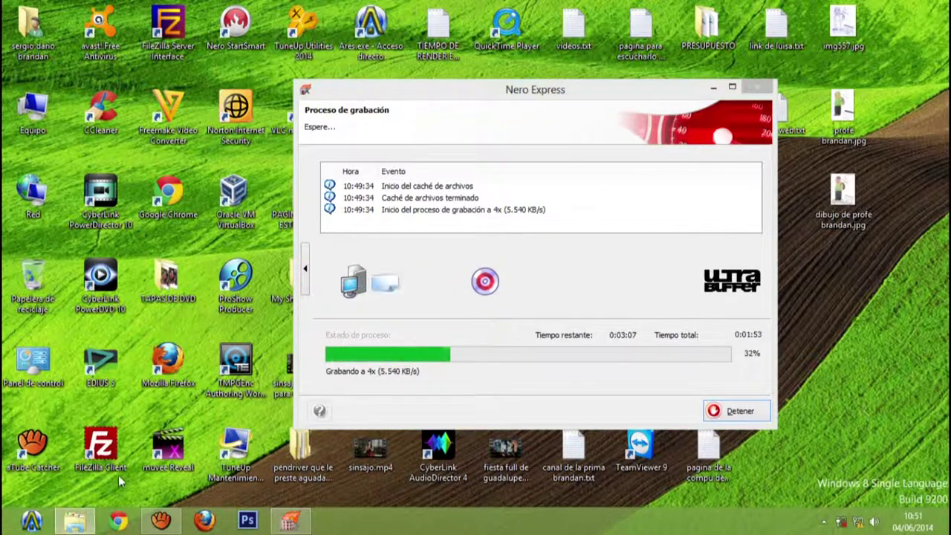
pyautogui.moveTo(565, 31)
pyautogui.mouseDown()
pyautogui.moveTo(319, 35)
pyautogui.moveTo(139, 23)
pyautogui.mouseUp()
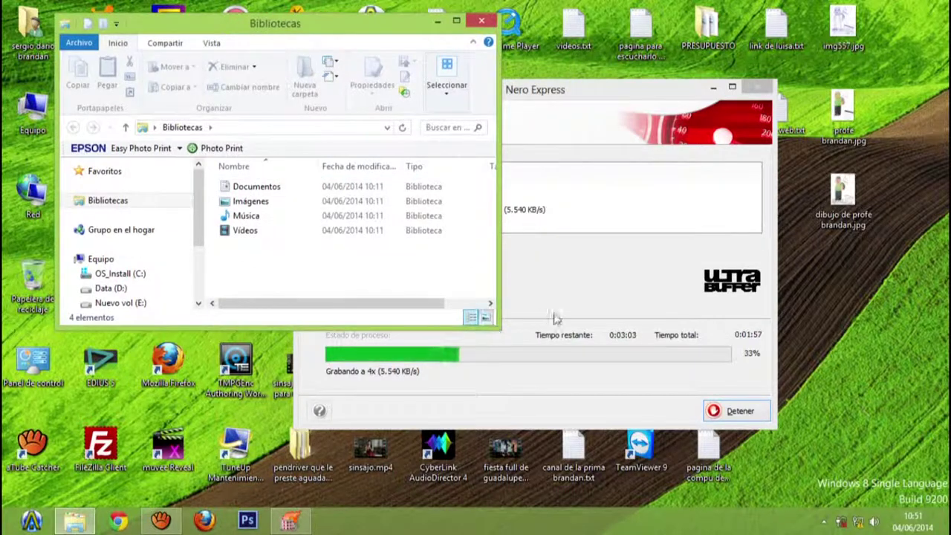
pyautogui.moveTo(500, 254); pyautogui.dragTo(777, 256)
pyautogui.scroll(-3, 204, 285)
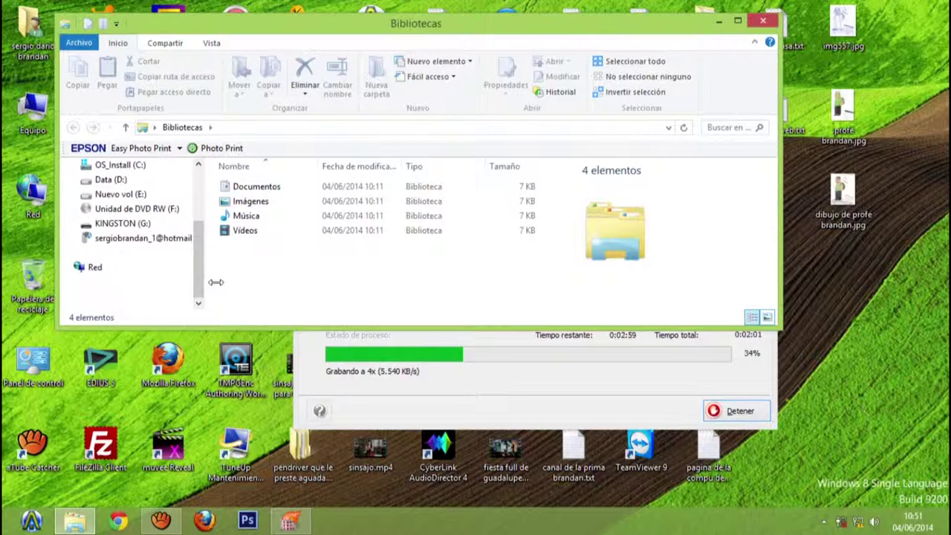
pyautogui.click(121, 180)
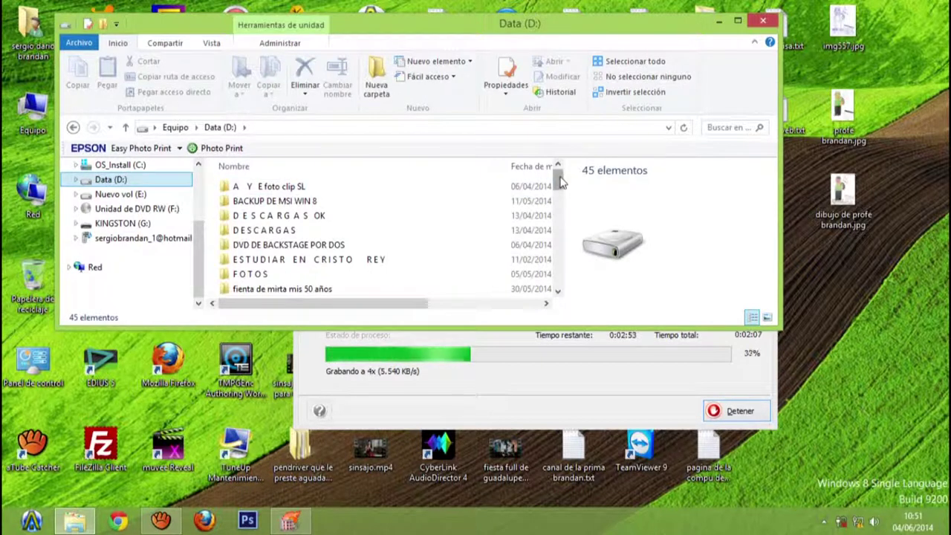
# Look through the folder peliculas de ariel de mayo 2014 on Data (D:) for movies and return to the drive's root
pyautogui.click(289, 247)
pyautogui.write('pe')
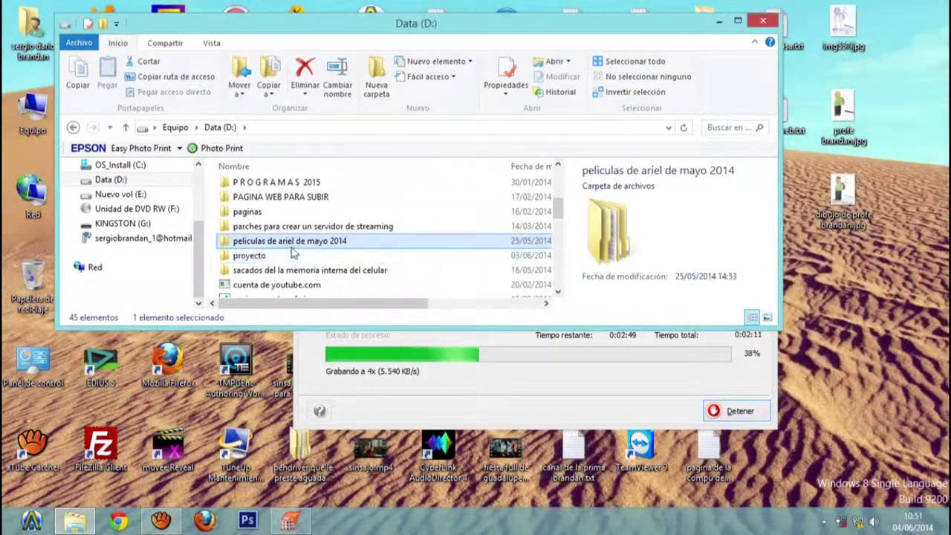
pyautogui.doubleClick(312, 246)
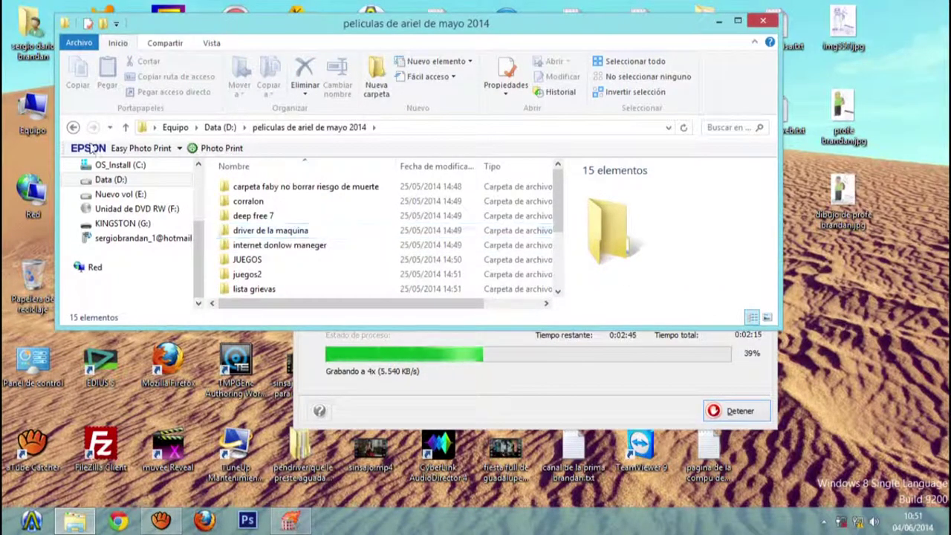
pyautogui.click(73, 127)
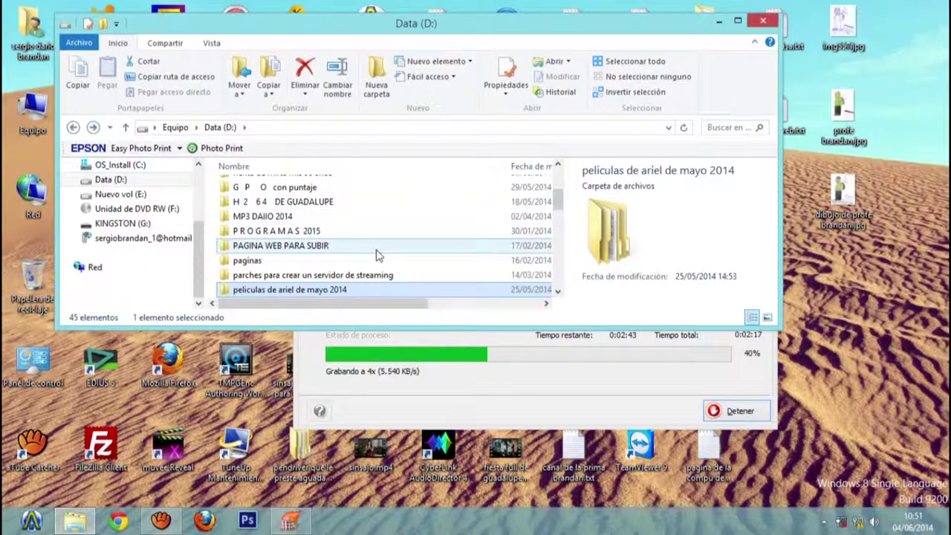
pyautogui.click(558, 292)
pyautogui.click(557, 292)
pyautogui.click(558, 291)
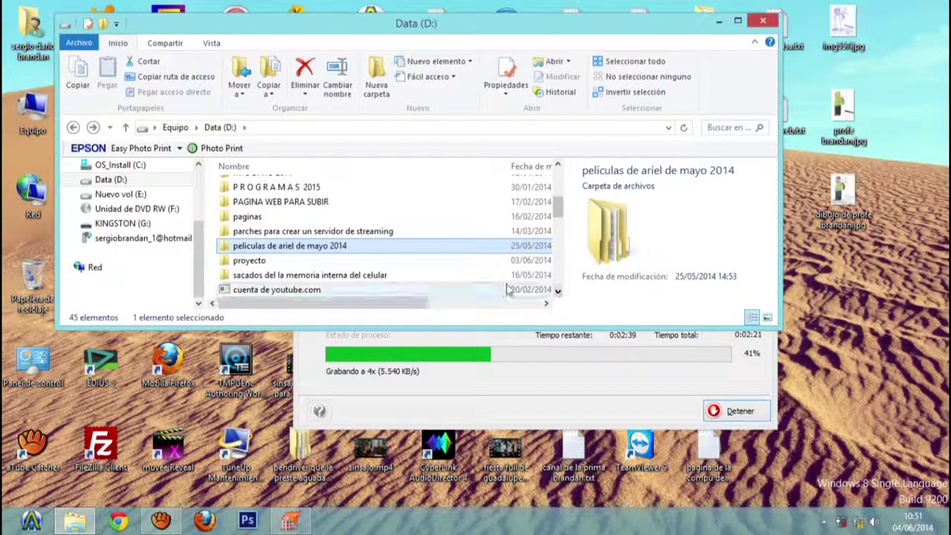
pyautogui.doubleClick(272, 252)
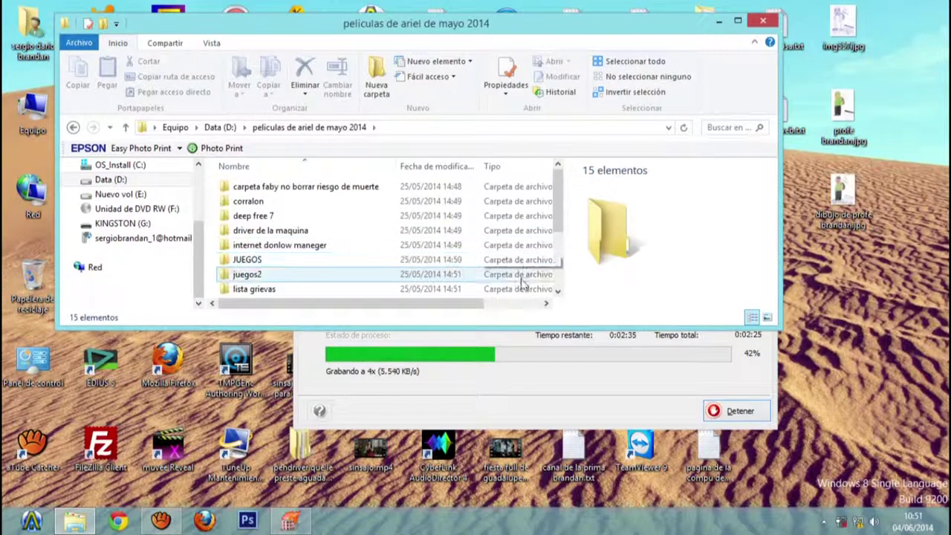
pyautogui.moveTo(557, 291); pyautogui.dragTo(558, 293)
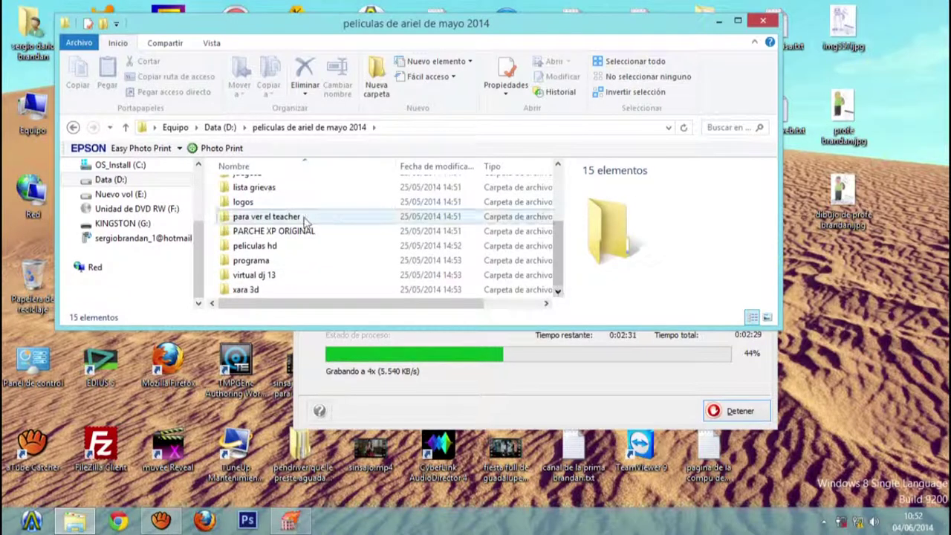
pyautogui.click(72, 127)
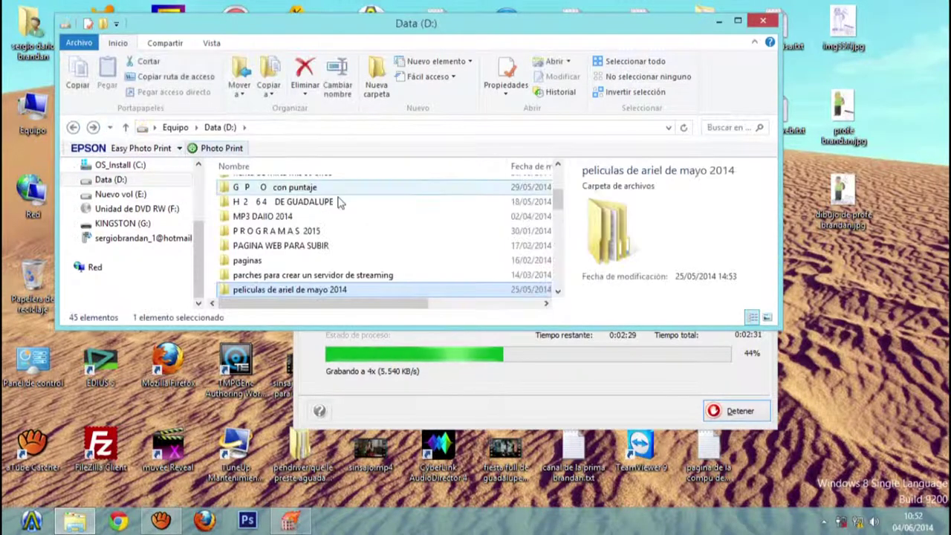
# Find hercules.mkv on Data (D:), check its file size in its properties and close them
pyautogui.moveTo(558, 204); pyautogui.dragTo(561, 217)
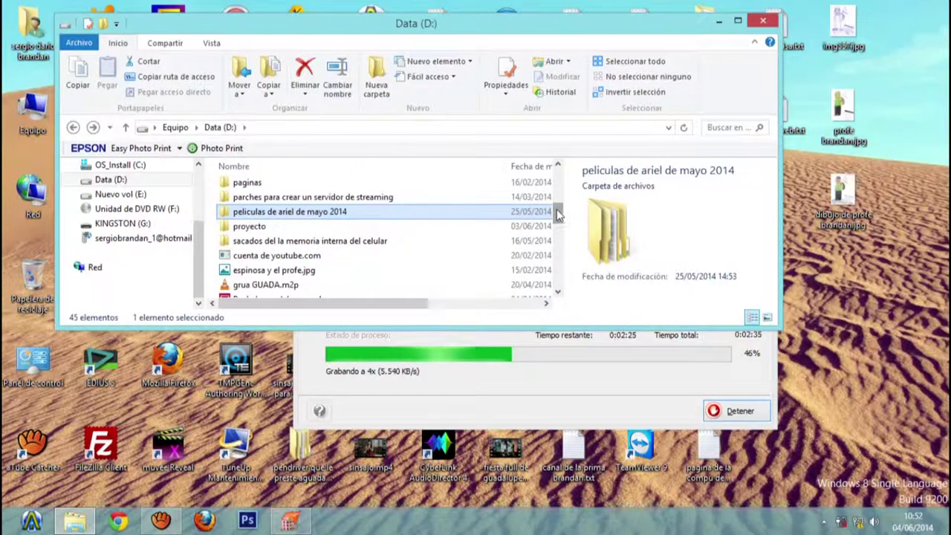
pyautogui.moveTo(561, 217); pyautogui.dragTo(560, 284)
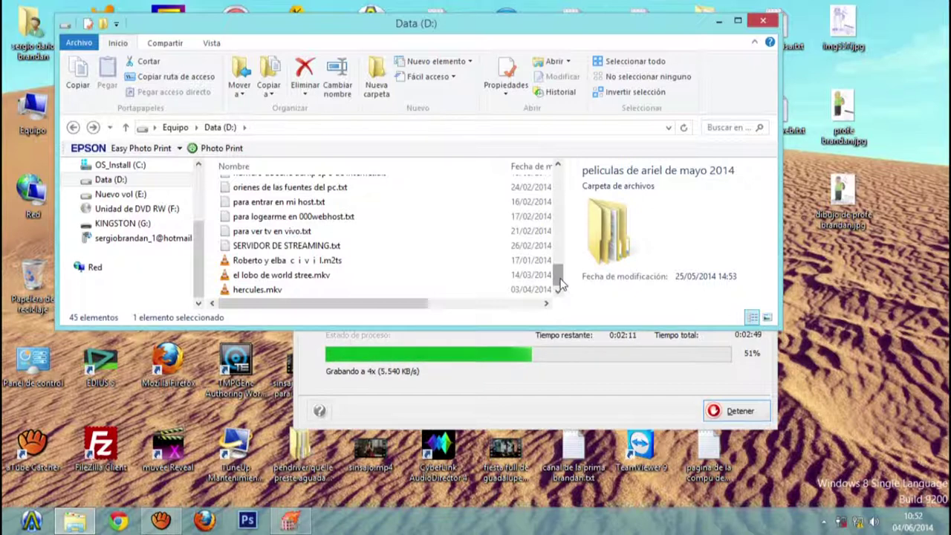
pyautogui.click(251, 291)
pyautogui.rightClick(251, 292)
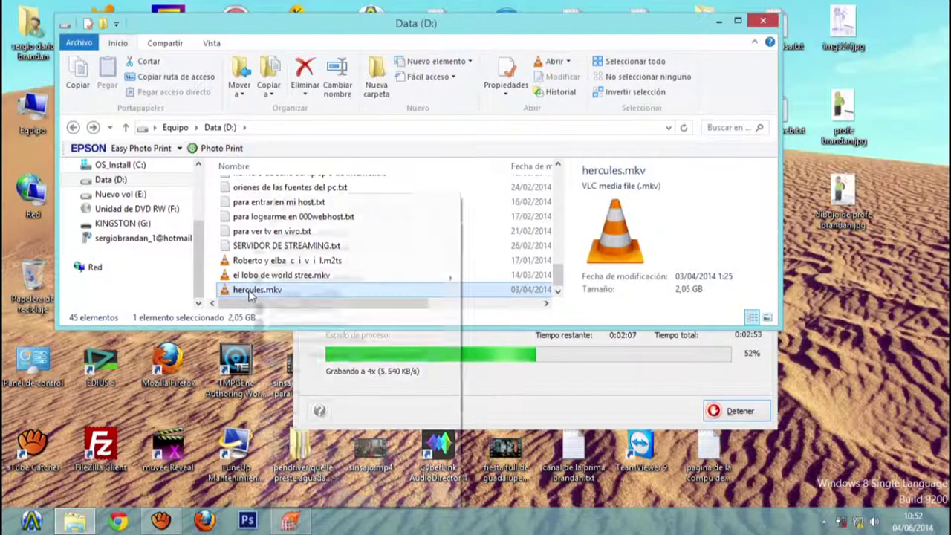
pyautogui.click(297, 497)
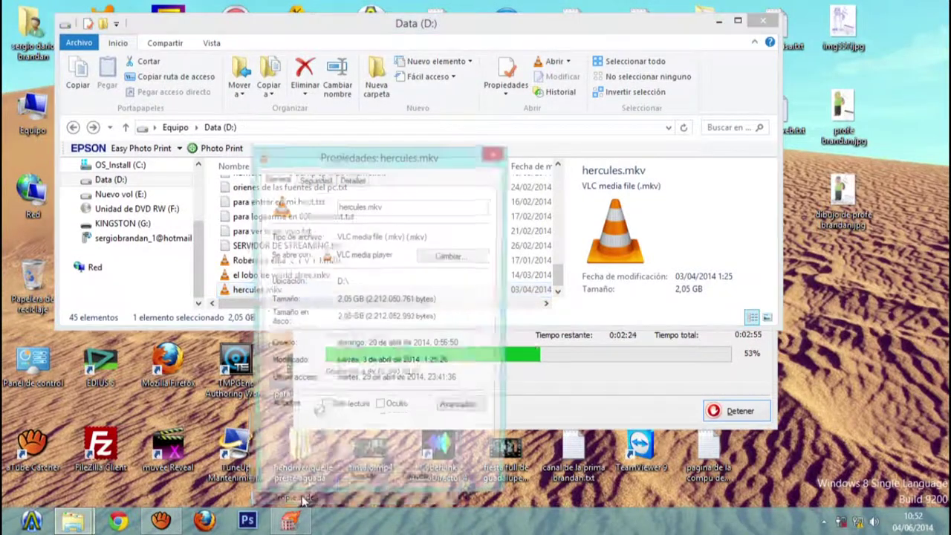
pyautogui.click(416, 487)
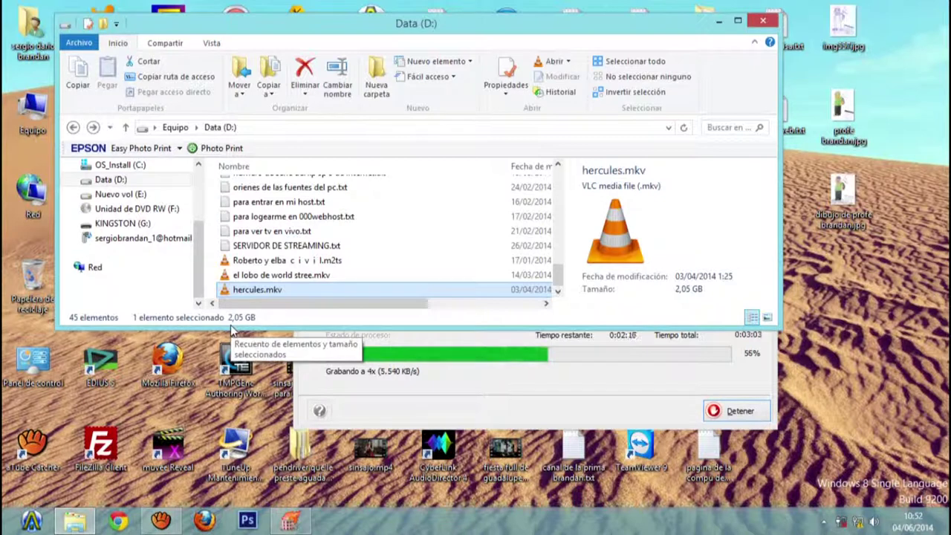
# Browse Nuevo vol (E:) and KINGSTON (G:) and examine the size of the disc image fabio.nrg on Nuevo vol (E:)
pyautogui.click(119, 196)
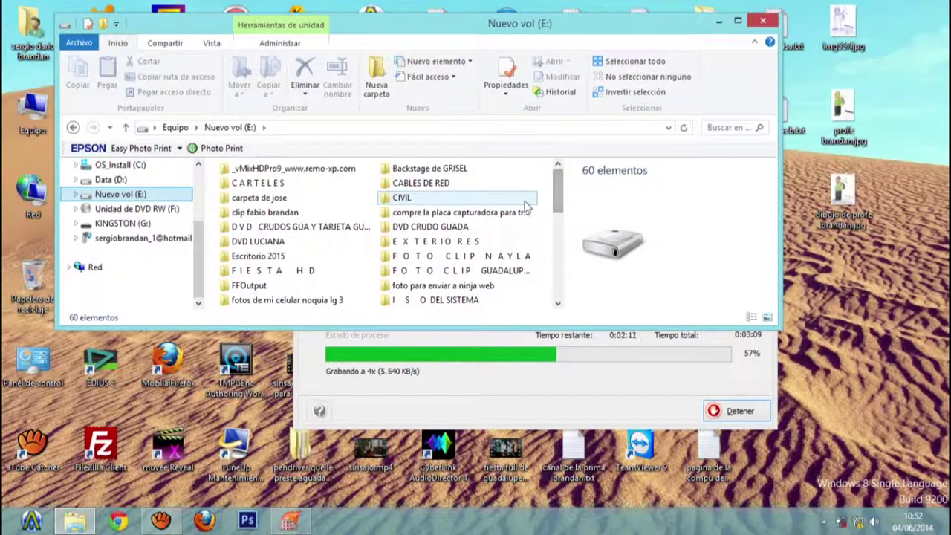
pyautogui.moveTo(561, 194); pyautogui.dragTo(557, 309)
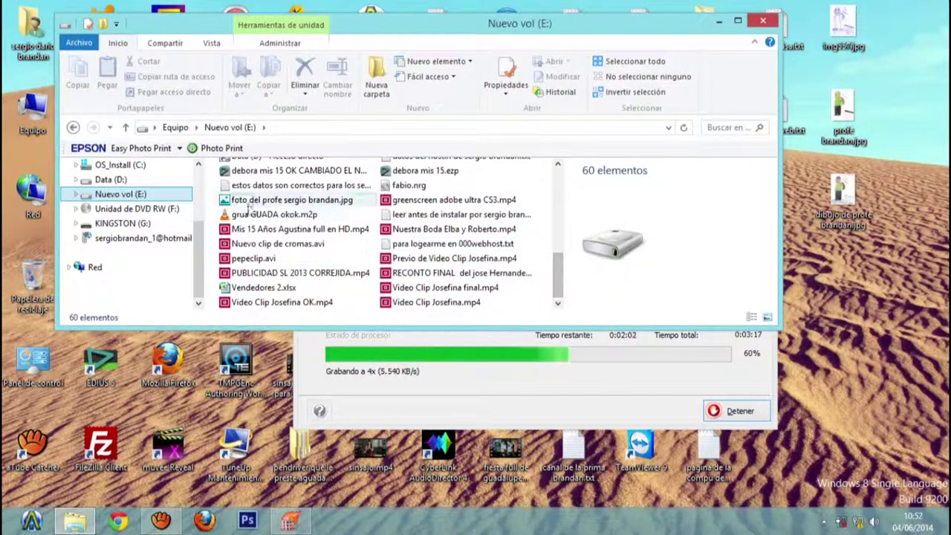
pyautogui.click(128, 223)
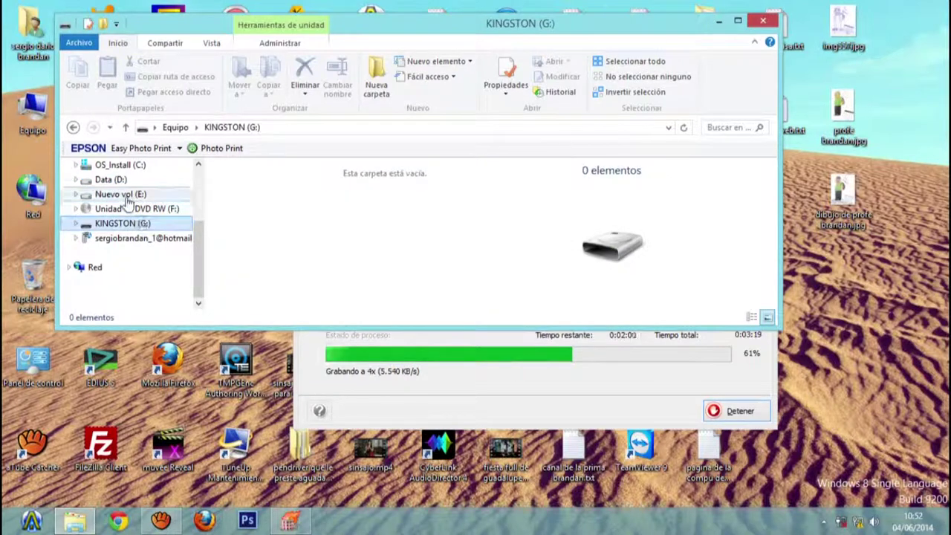
pyautogui.click(126, 193)
pyautogui.moveTo(561, 197); pyautogui.dragTo(572, 298)
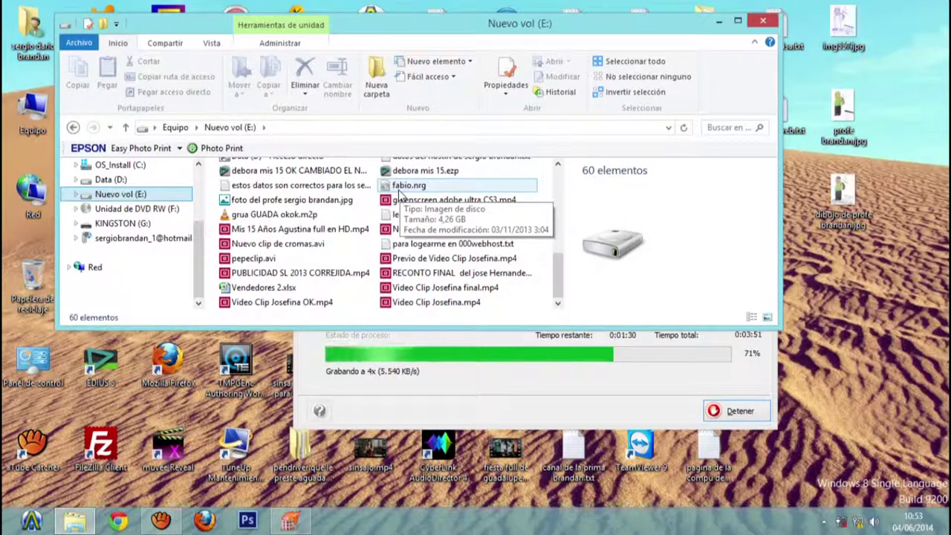
pyautogui.click(402, 187)
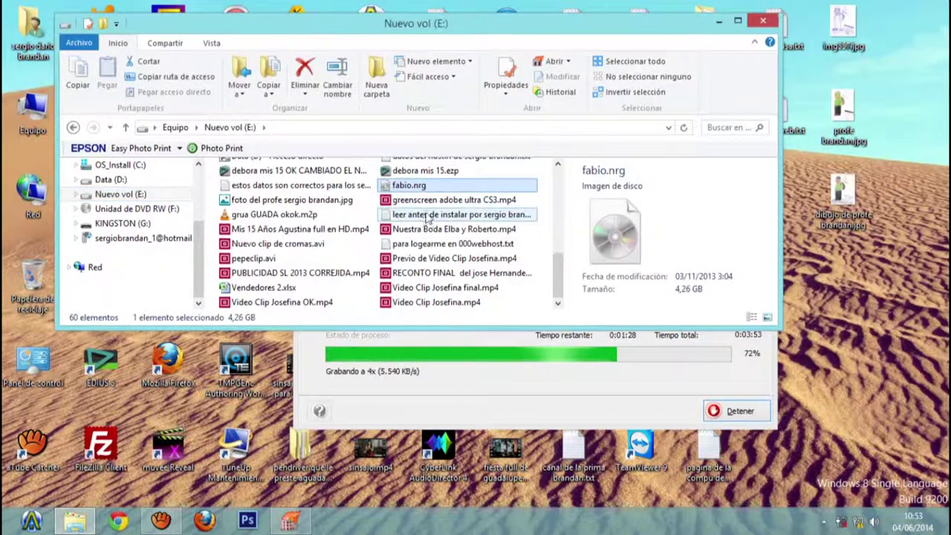
pyautogui.click(422, 200)
pyautogui.click(415, 186)
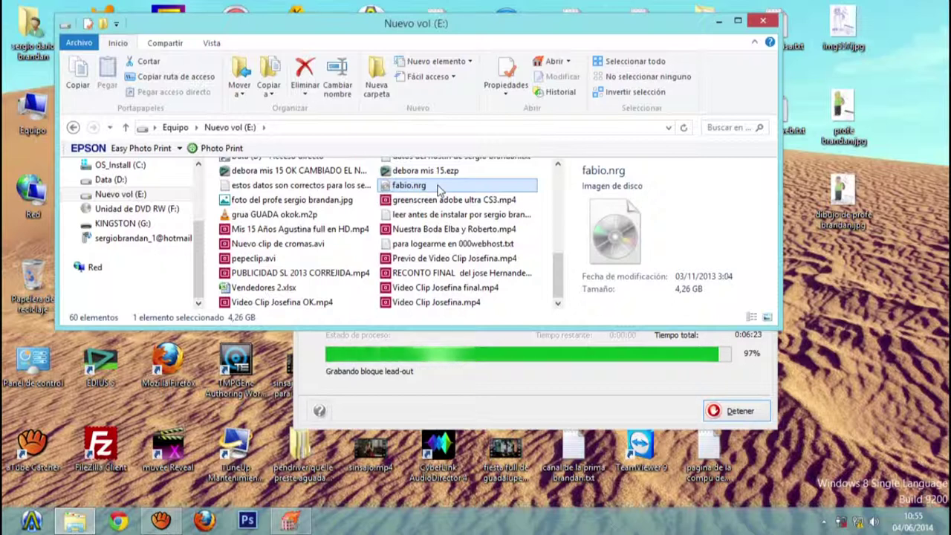
# Minimize the File Explorer window, acknowledge the finished burn and close Nero Express
pyautogui.click(719, 21)
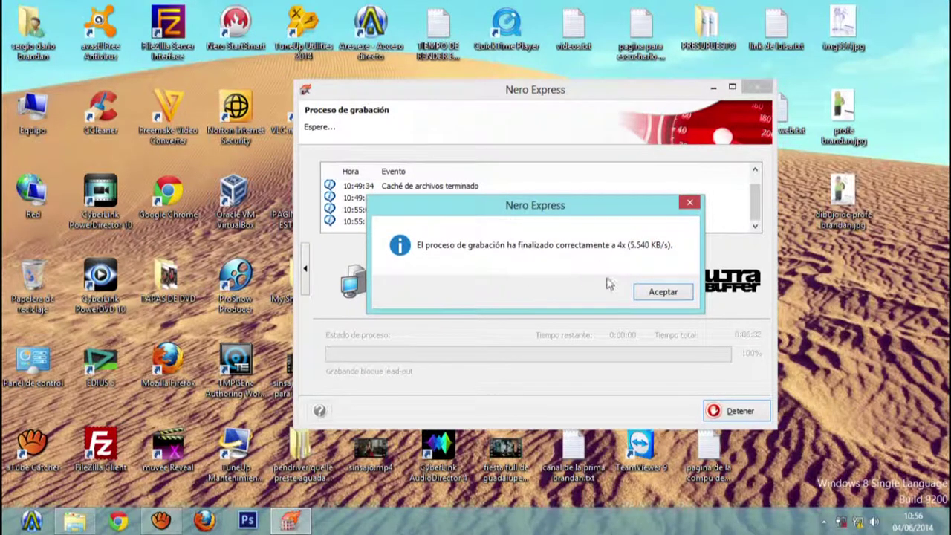
pyautogui.click(658, 293)
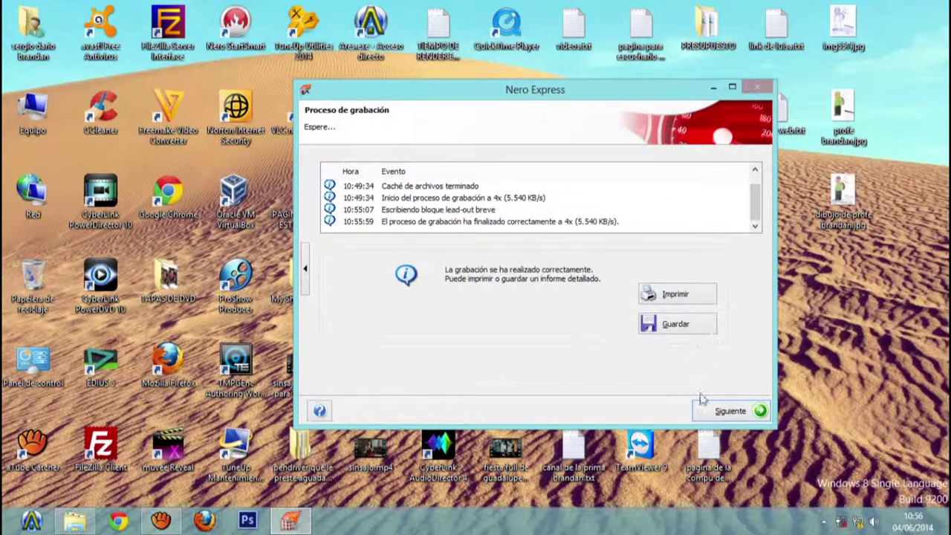
pyautogui.click(732, 411)
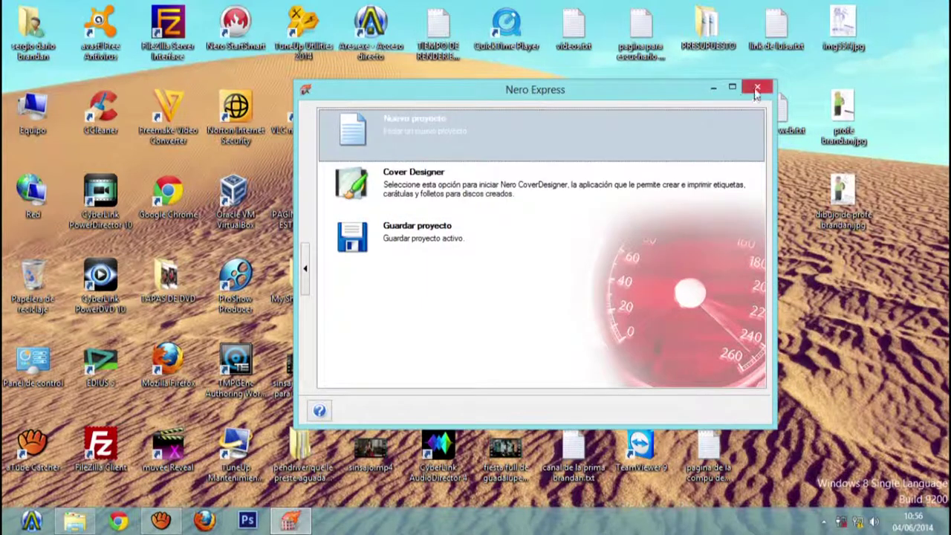
pyautogui.click(756, 89)
pyautogui.click(551, 295)
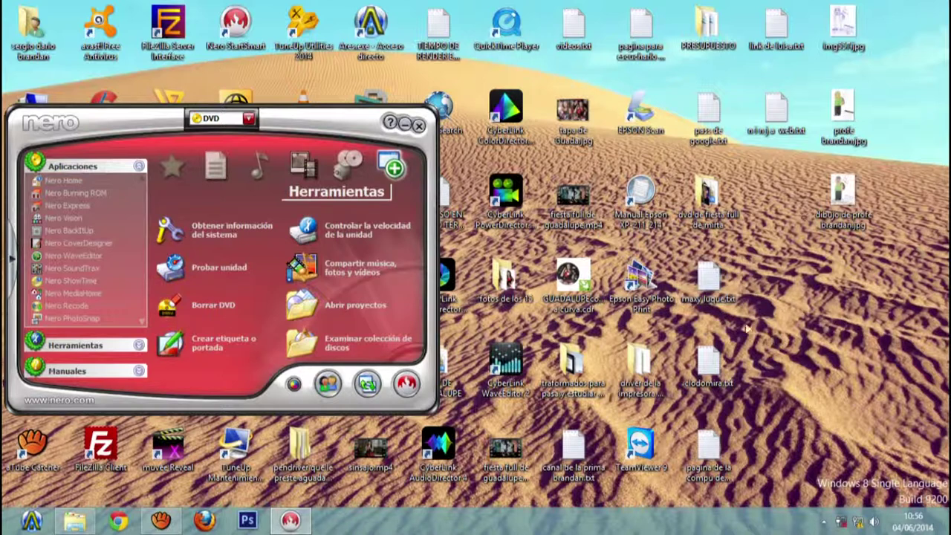
# Enlarge the Unidad de DVD RW (F:) Peliculas window and check the details of car 2.mkv on the burned disc
pyautogui.moveTo(320, 133); pyautogui.dragTo(636, 201)
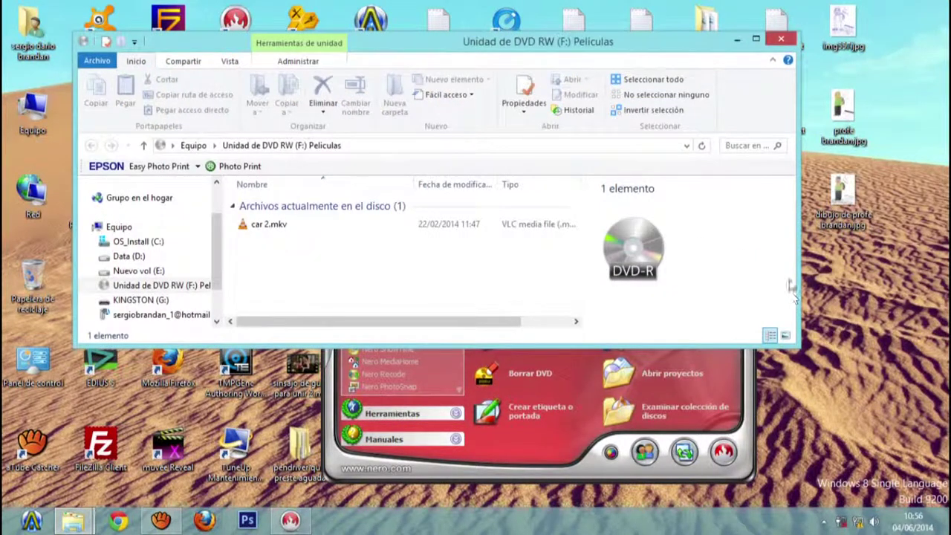
pyautogui.moveTo(789, 338); pyautogui.dragTo(897, 479)
pyautogui.moveTo(475, 43); pyautogui.dragTo(463, 25)
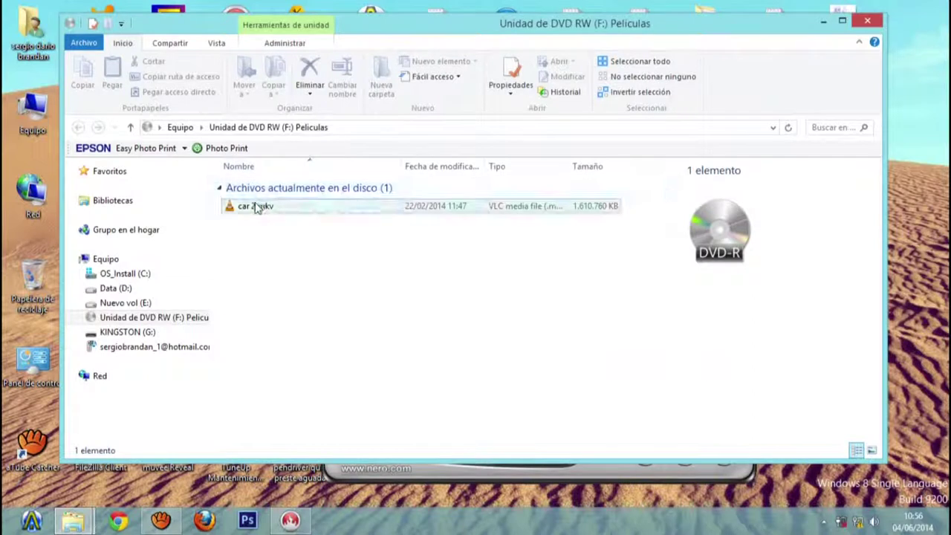
pyautogui.click(258, 206)
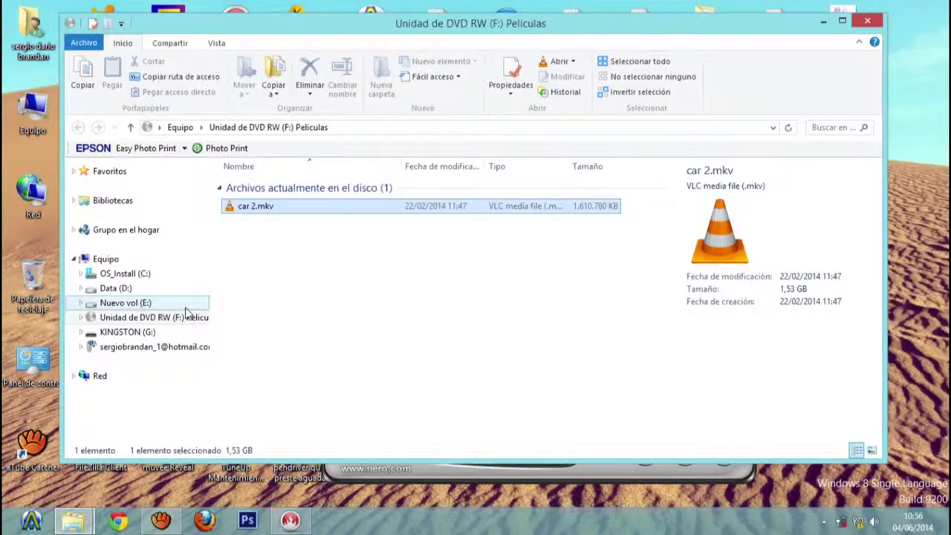
pyautogui.click(273, 319)
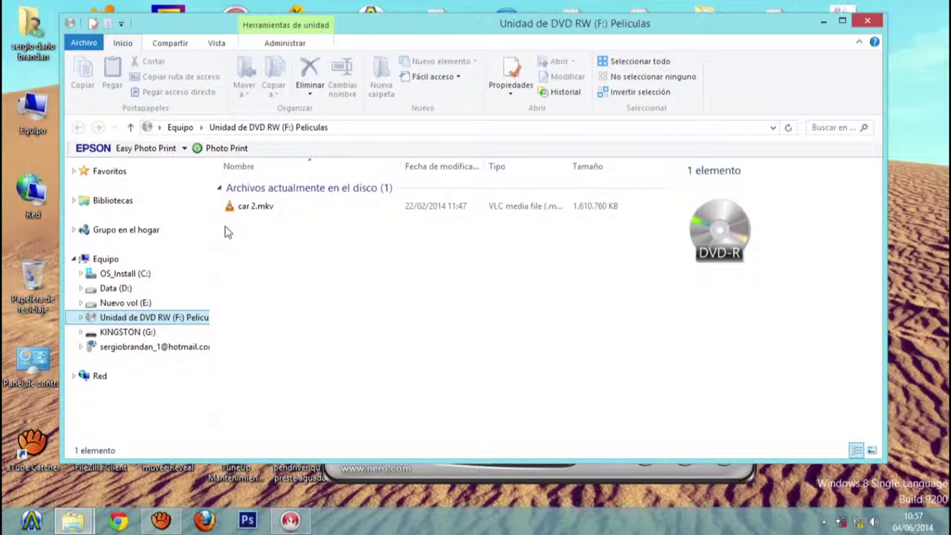
pyautogui.click(259, 209)
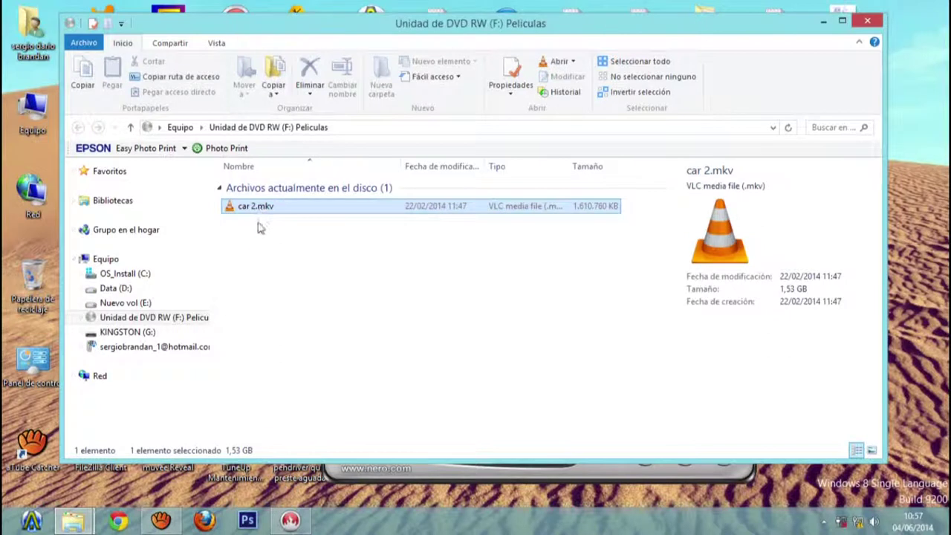